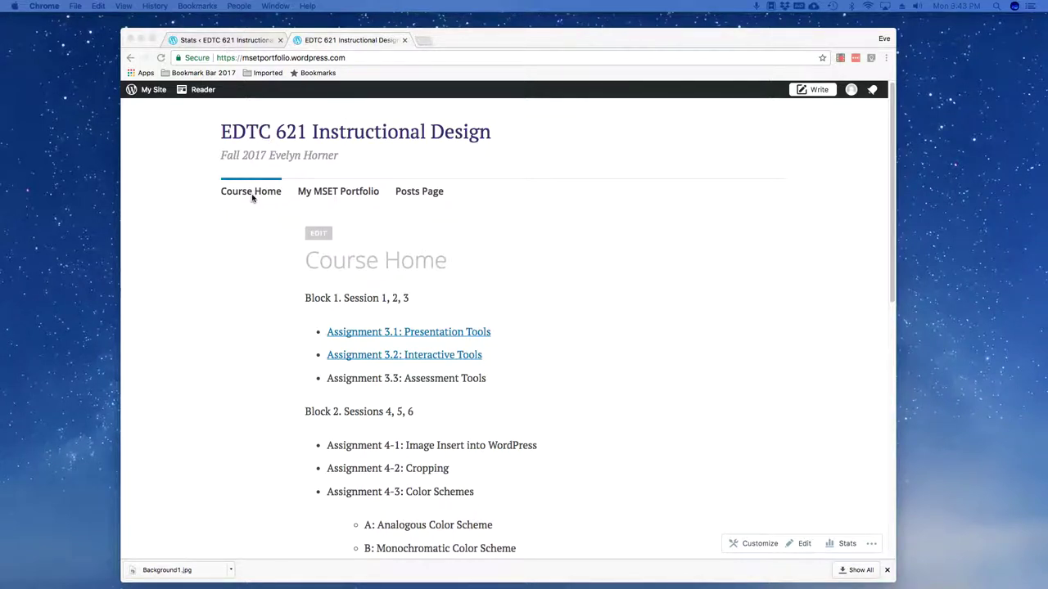
# Step: Browse the site's Posts Page, then go back to the Course Home page
pyautogui.click(426, 196)
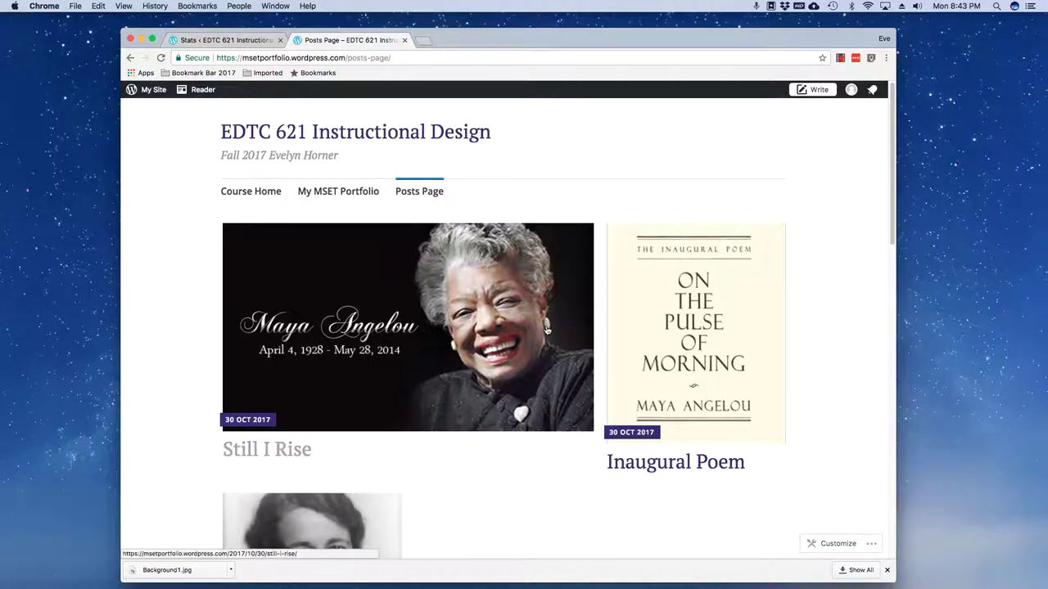
pyautogui.scroll(-5, 491, 344)
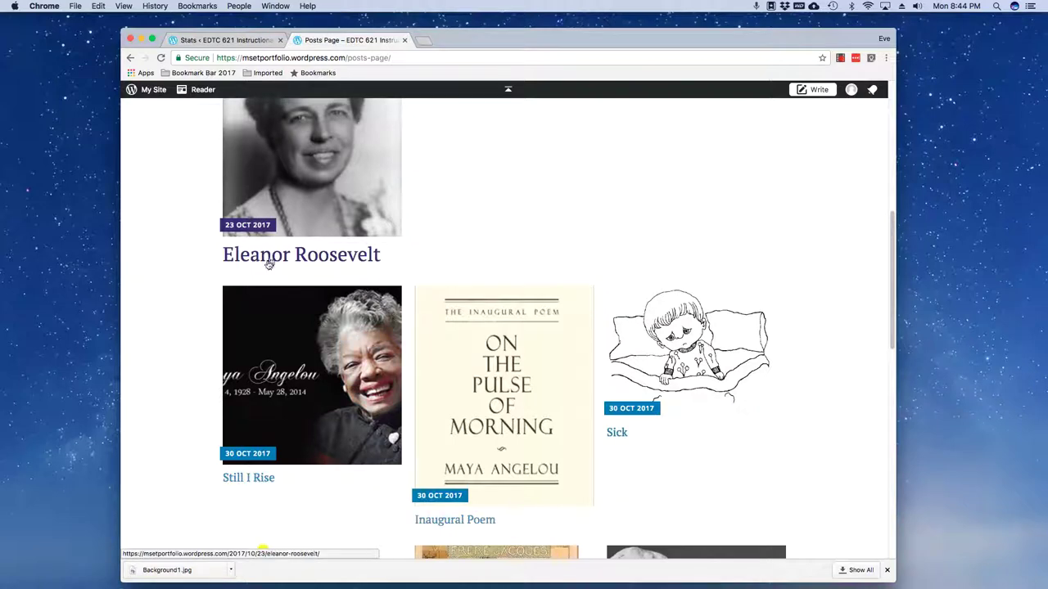
pyautogui.scroll(-3, 290, 248)
pyautogui.scroll(5, 290, 248)
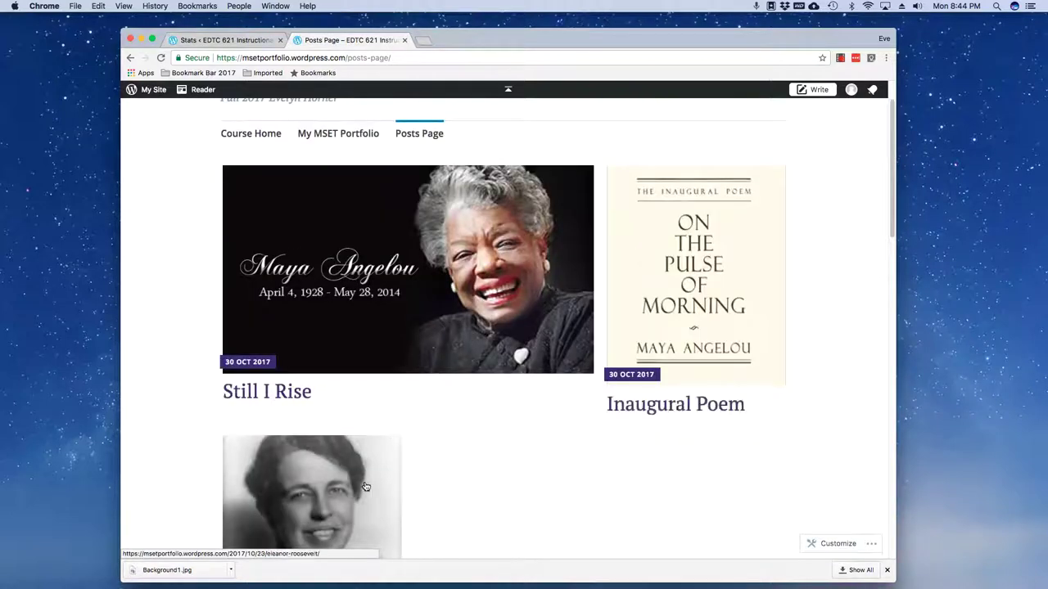
pyautogui.scroll(2, 393, 471)
pyautogui.scroll(-8, 391, 459)
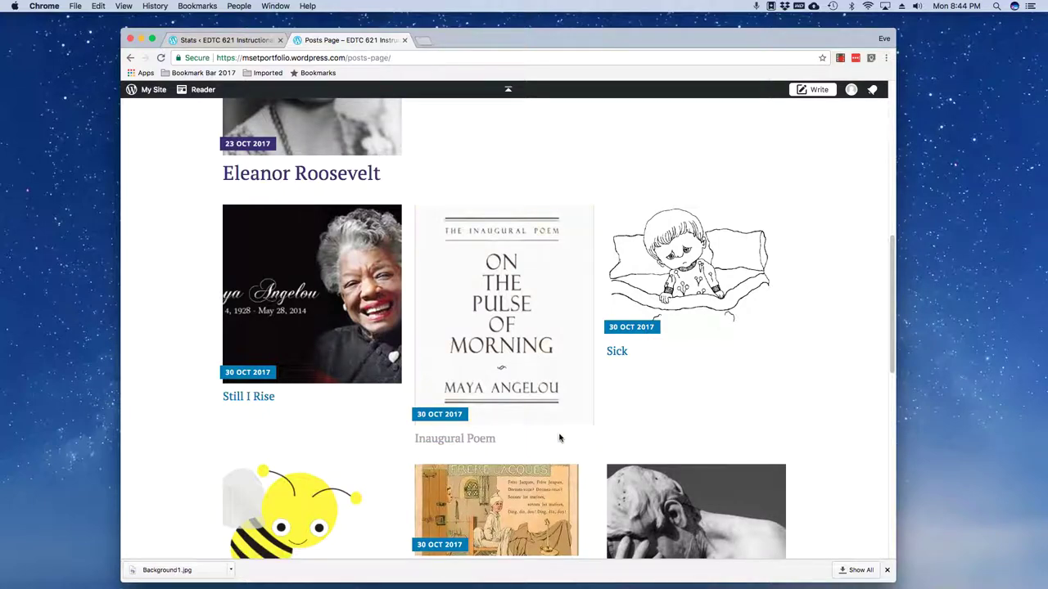
pyautogui.scroll(-5, 560, 438)
pyautogui.scroll(-2, 558, 430)
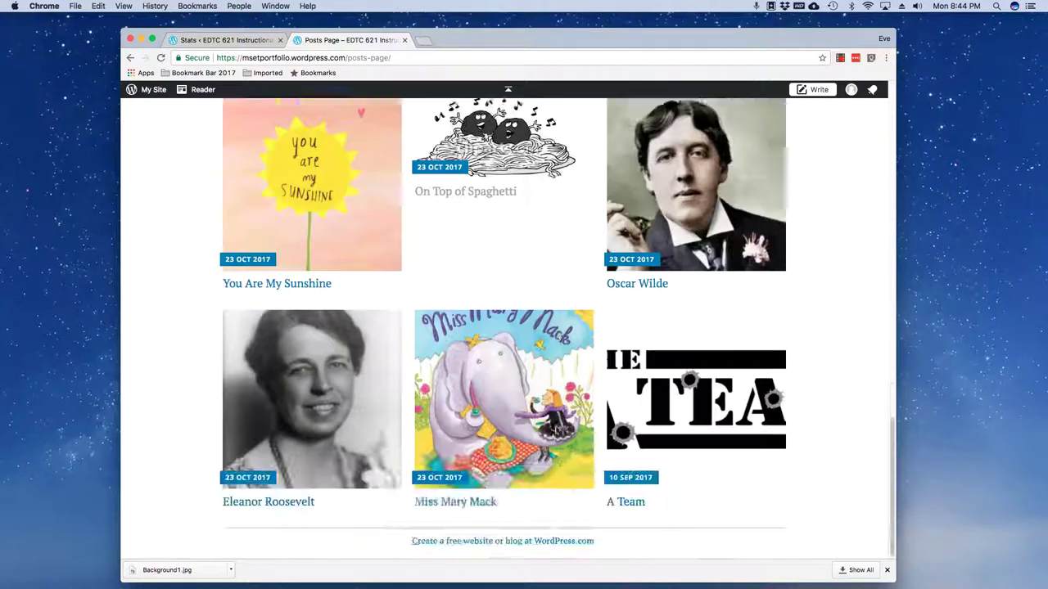
pyautogui.scroll(10, 557, 429)
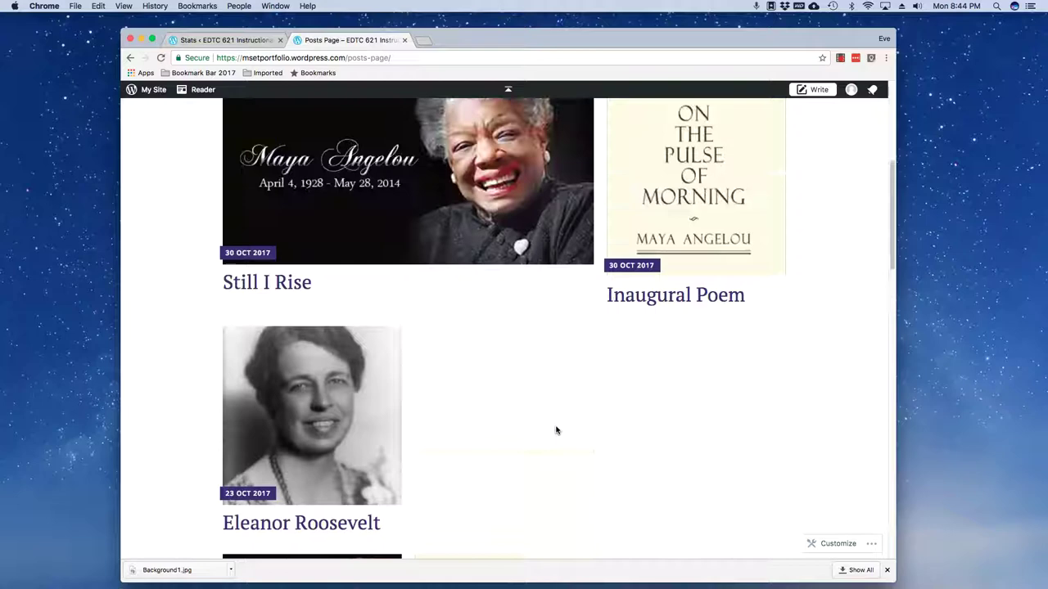
pyautogui.scroll(3, 556, 431)
pyautogui.click(249, 193)
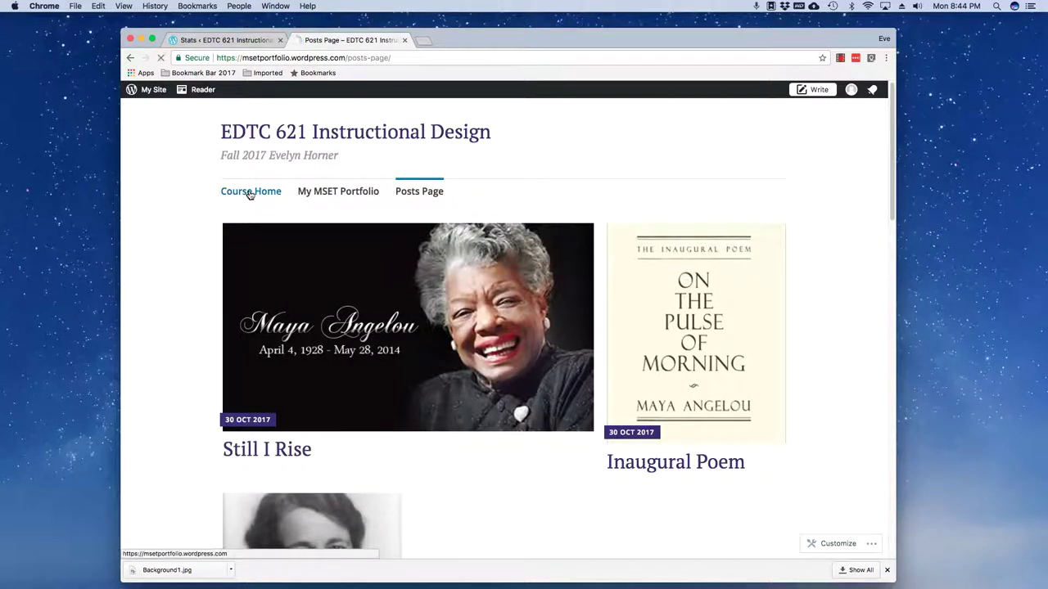
# Step: Activate the free TextBook theme from the Themes list, then return to the themes
pyautogui.click(215, 40)
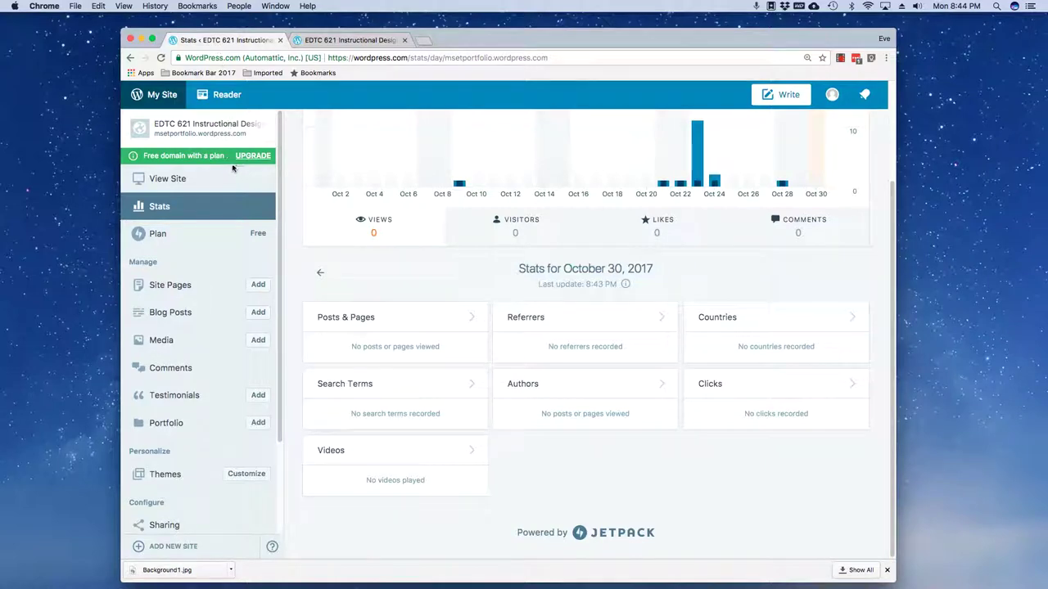
pyautogui.click(166, 475)
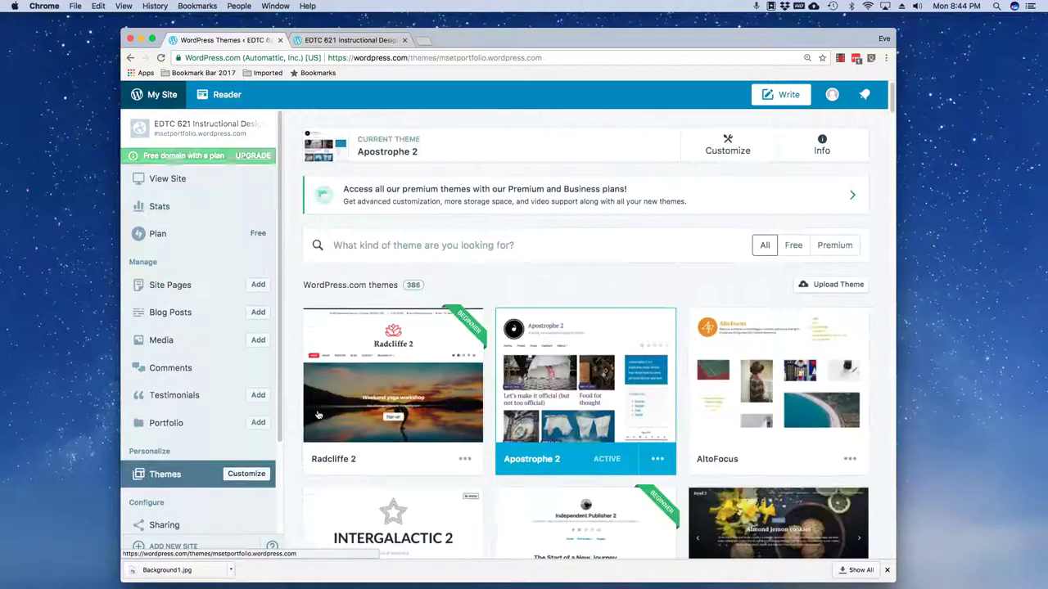
pyautogui.click(792, 247)
pyautogui.scroll(-7, 811, 293)
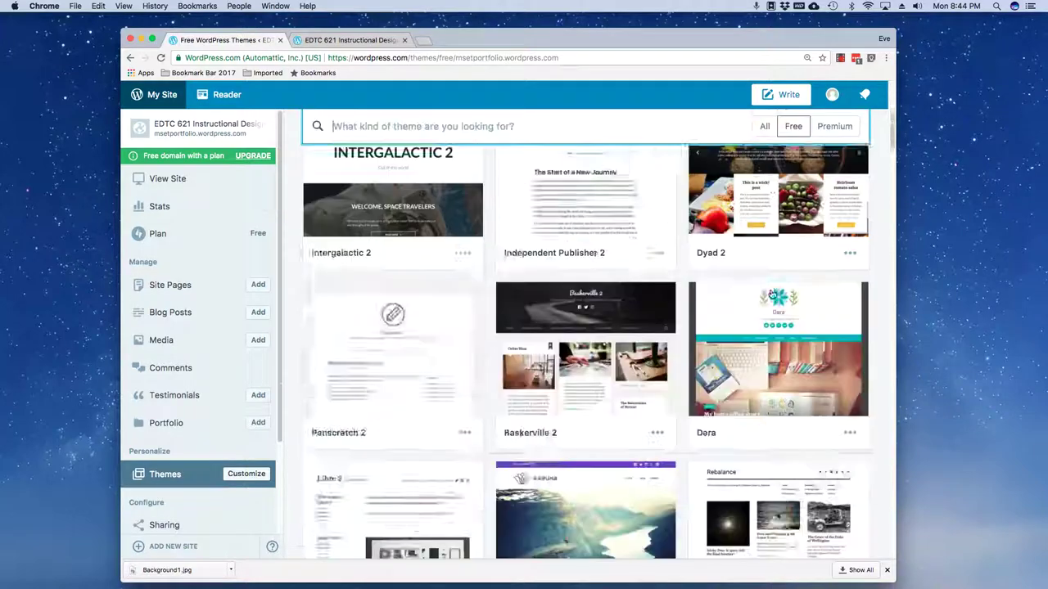
pyautogui.scroll(-10, 772, 293)
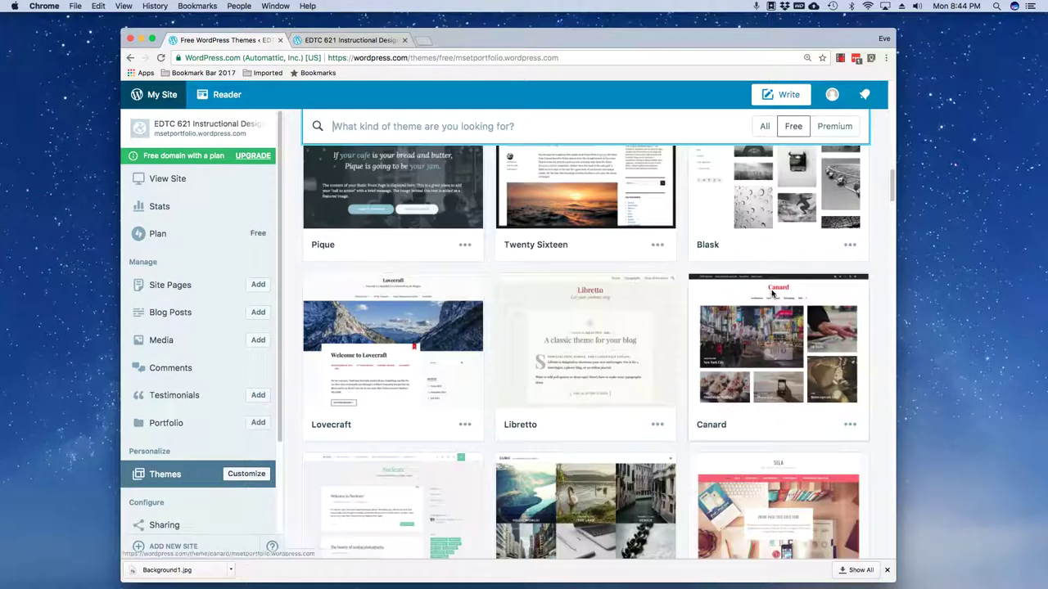
pyautogui.scroll(-10, 772, 293)
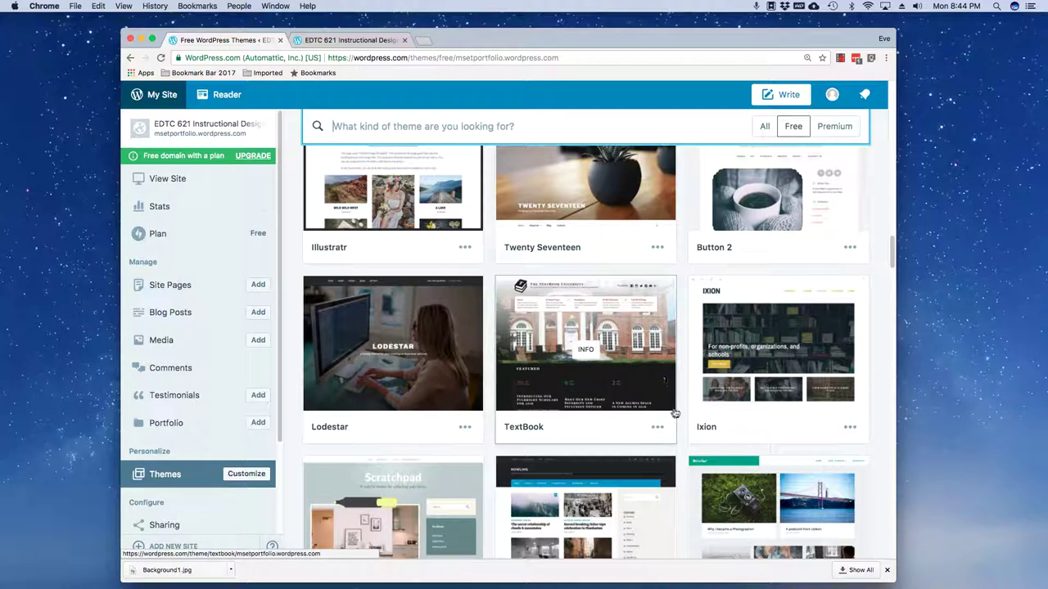
pyautogui.click(658, 427)
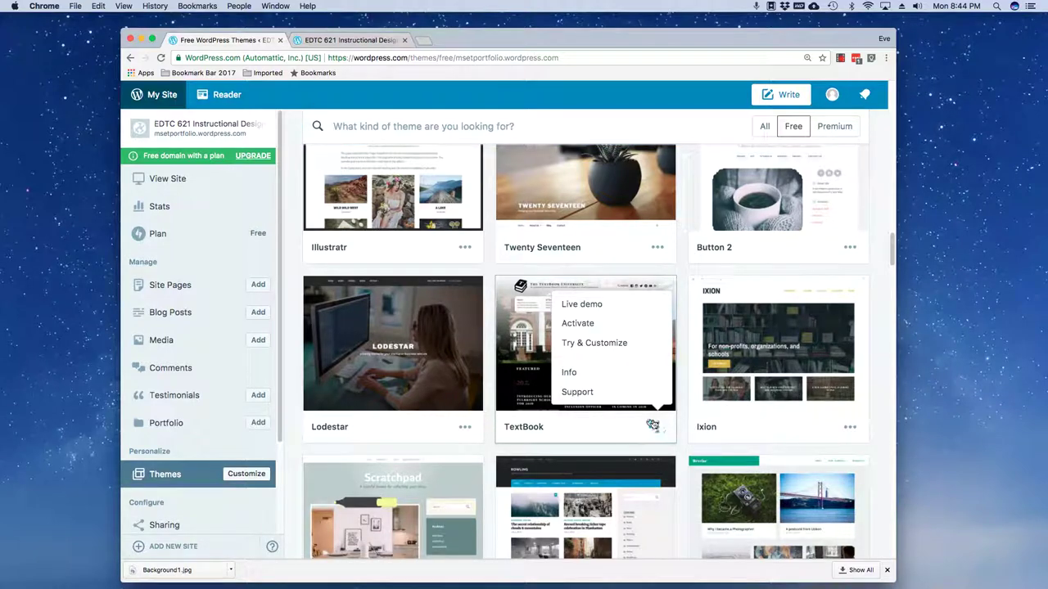
pyautogui.click(581, 324)
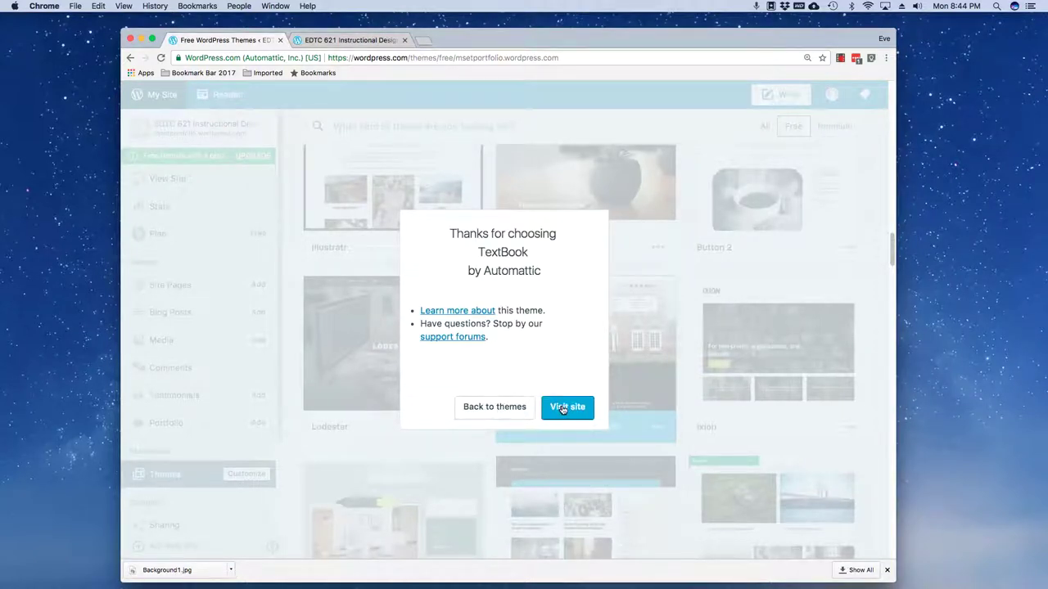
pyautogui.click(484, 413)
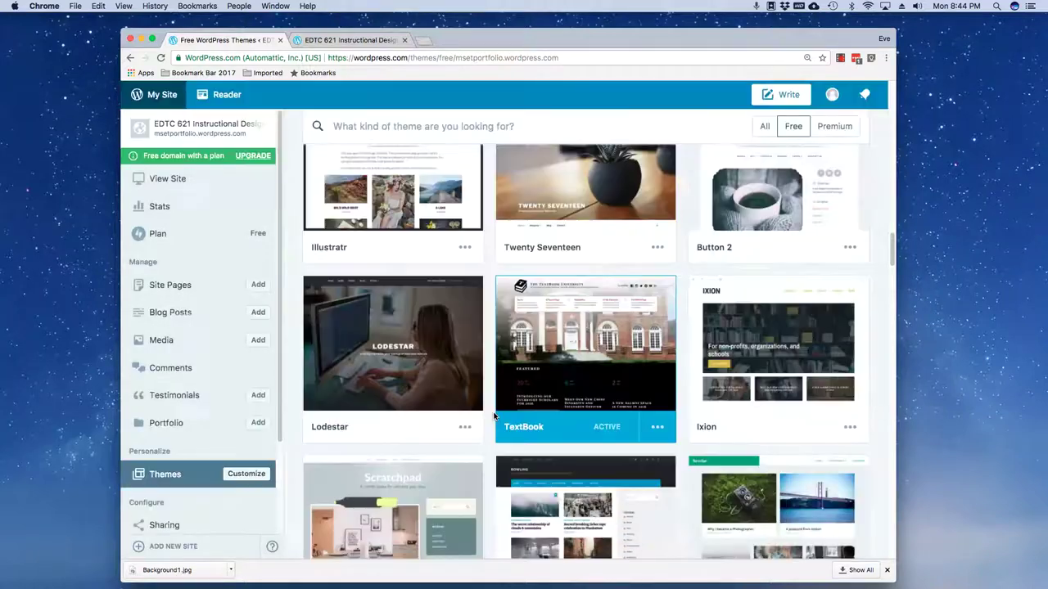
# Step: Reload the live site to show the TextBook design and confirm TextBook is active on Themes
pyautogui.click(321, 45)
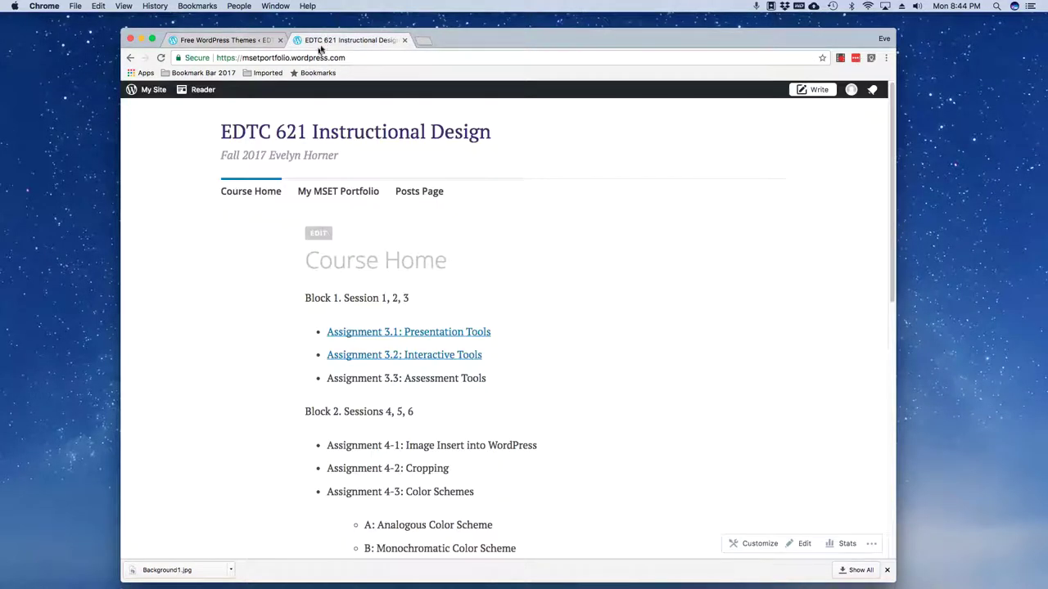
pyautogui.rightClick(176, 129)
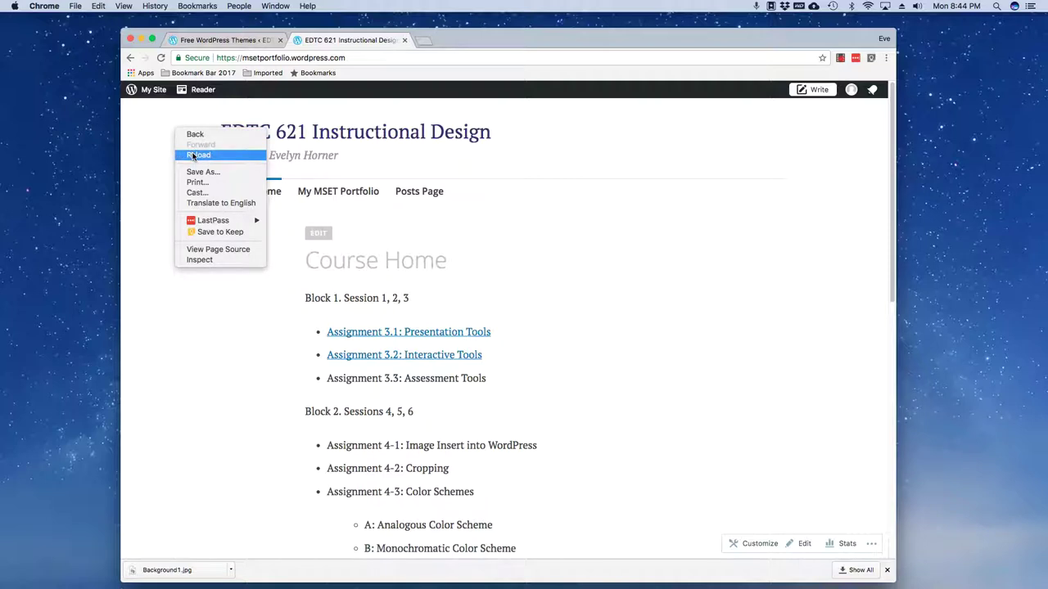
pyautogui.click(194, 156)
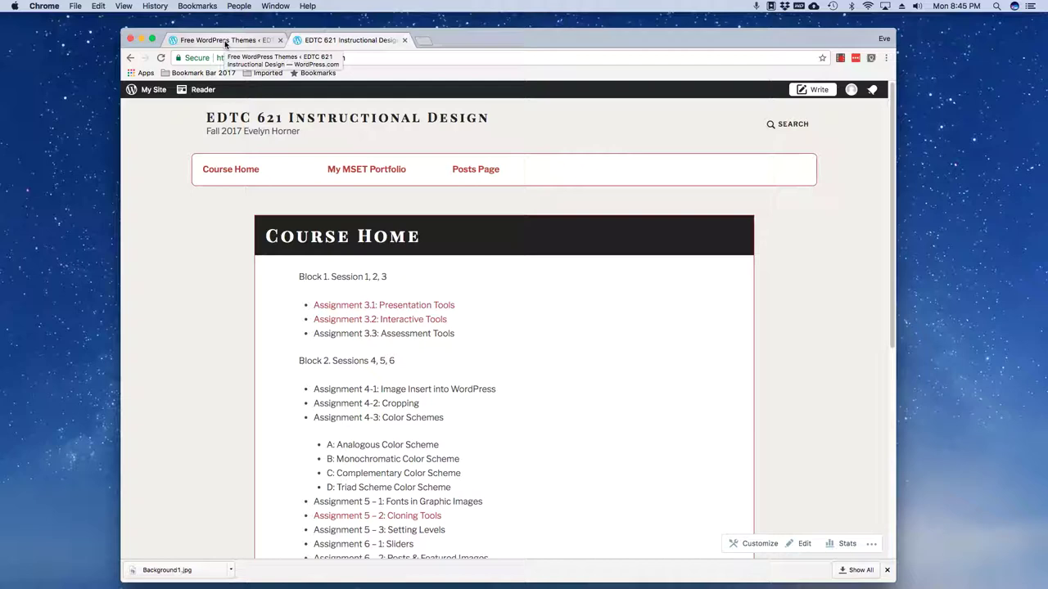
pyautogui.click(226, 41)
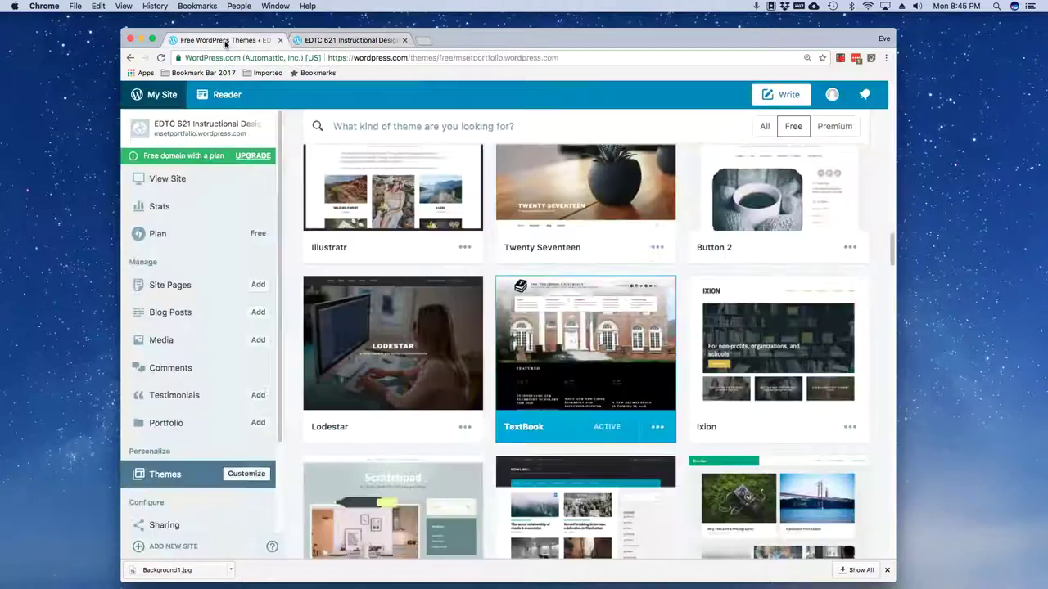
pyautogui.click(260, 479)
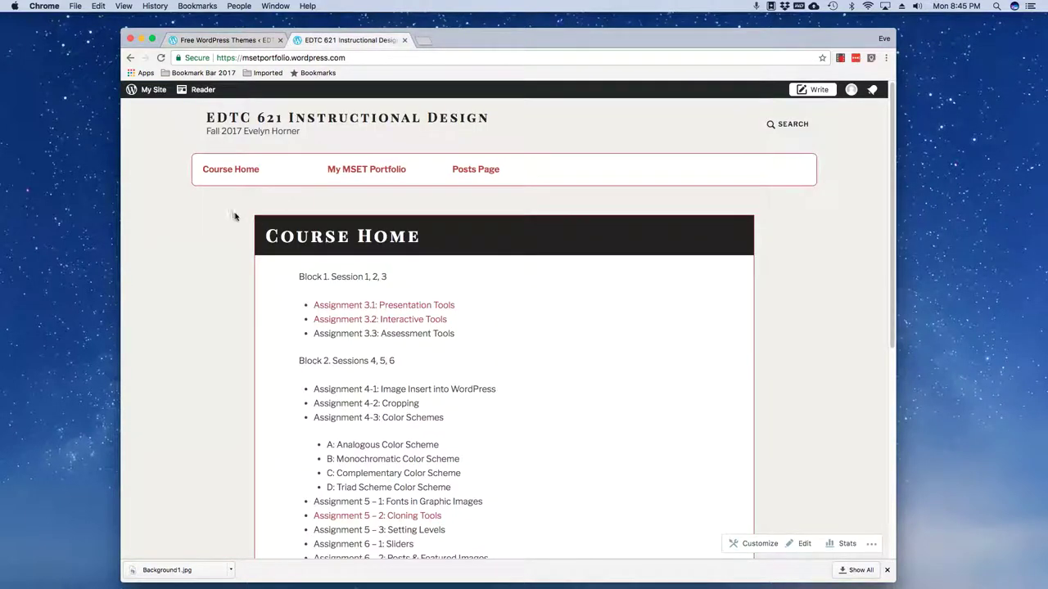
# Step: Scroll the TextBook Posts Page's Featured row (Still I Rise, Inaugural Poem, Eleanor Roosevelt) and category cards
pyautogui.click(228, 177)
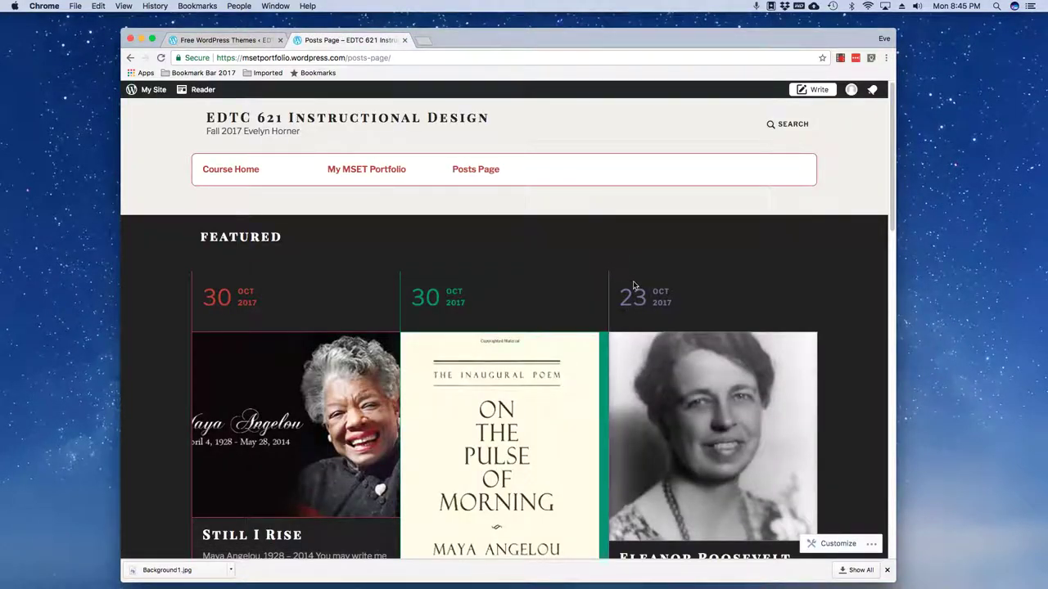
pyautogui.scroll(-5, 655, 299)
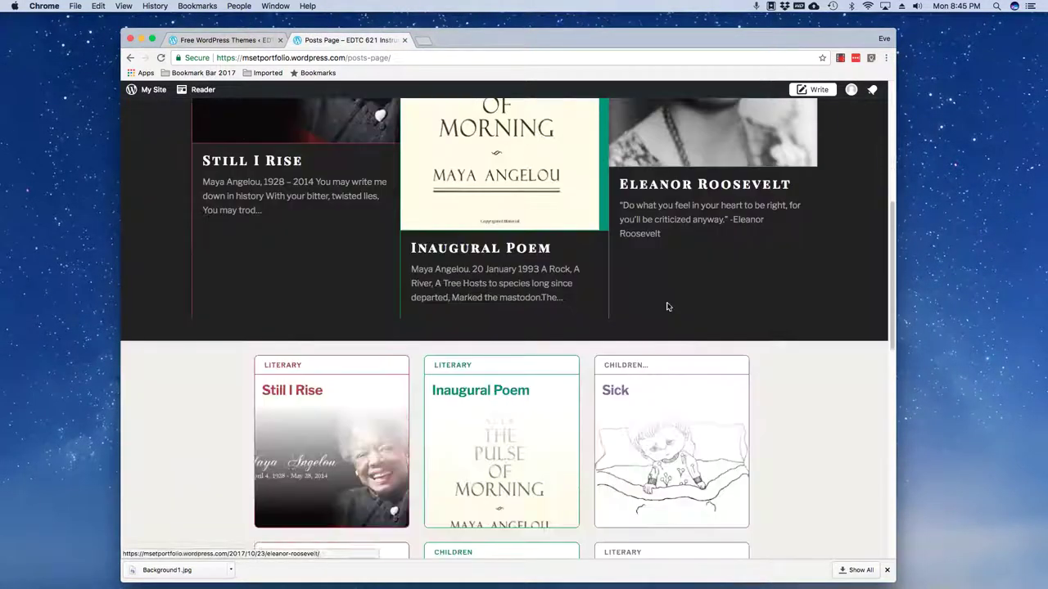
pyautogui.scroll(-6, 667, 307)
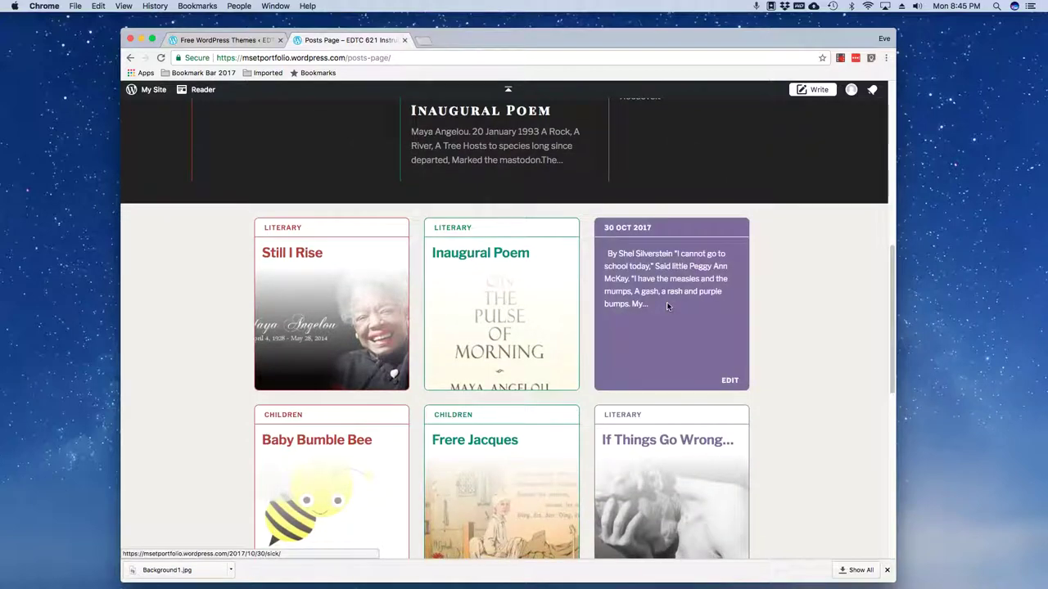
pyautogui.scroll(3, 667, 306)
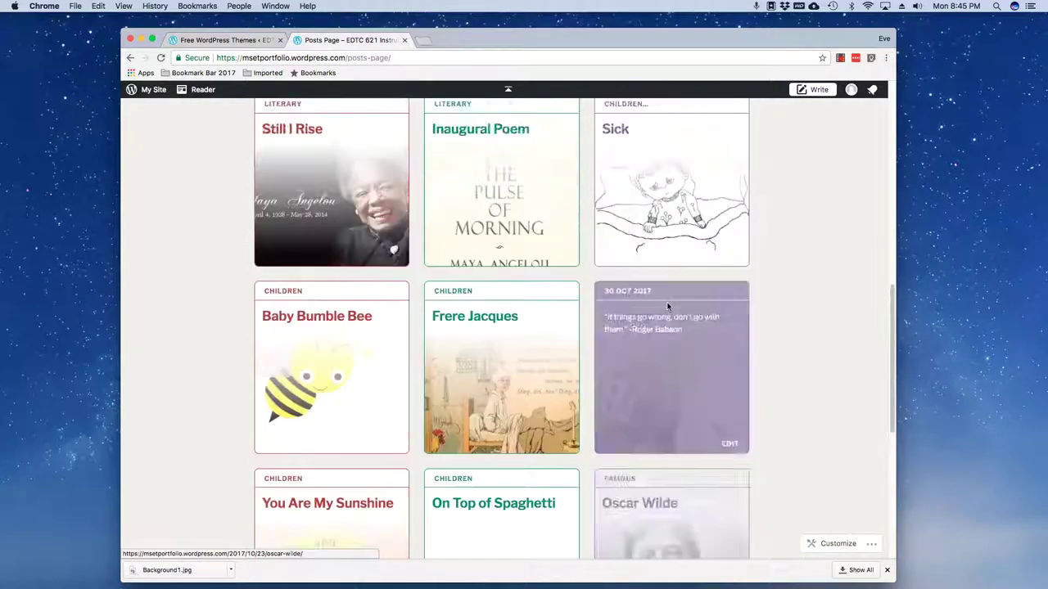
pyautogui.scroll(5, 667, 306)
pyautogui.scroll(3, 585, 270)
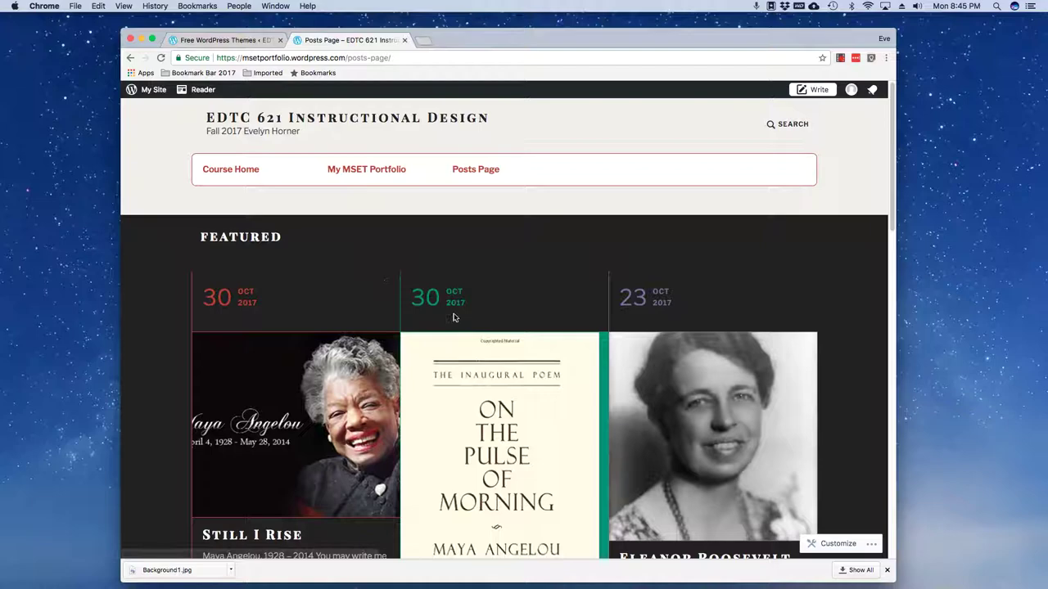
pyautogui.scroll(-2, 454, 318)
pyautogui.scroll(-4, 455, 317)
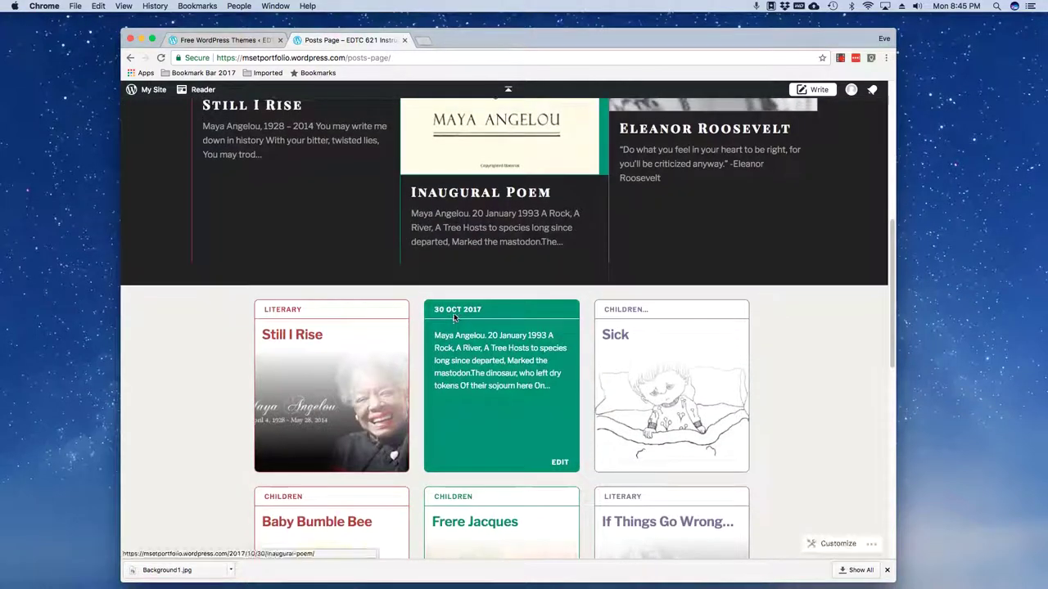
pyautogui.scroll(-5, 454, 318)
pyautogui.scroll(10, 454, 318)
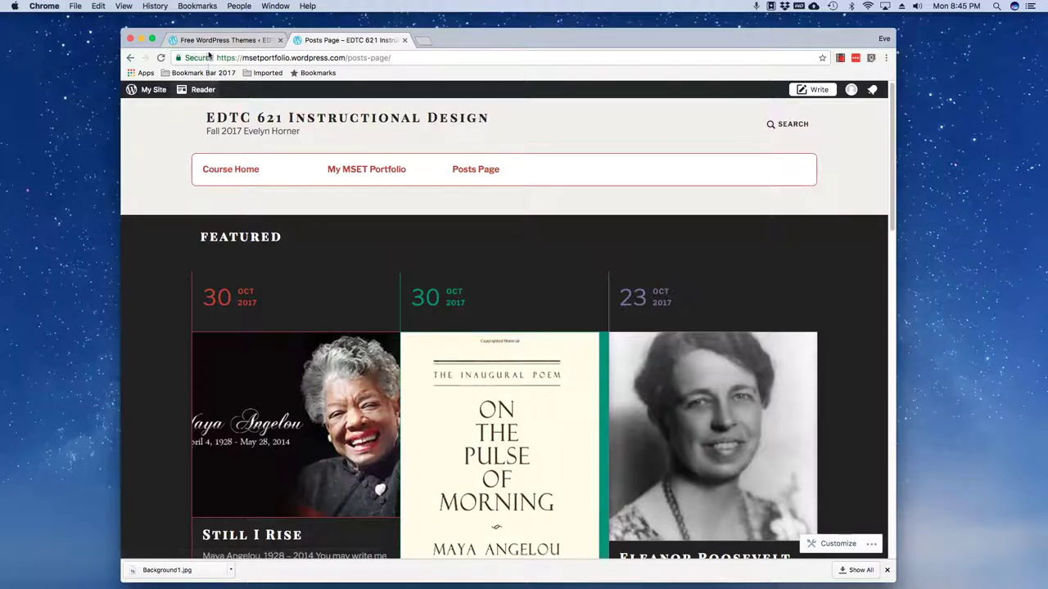
# Step: Launch Customize for TextBook, look at Site Identity, and return to the section list
pyautogui.click(207, 41)
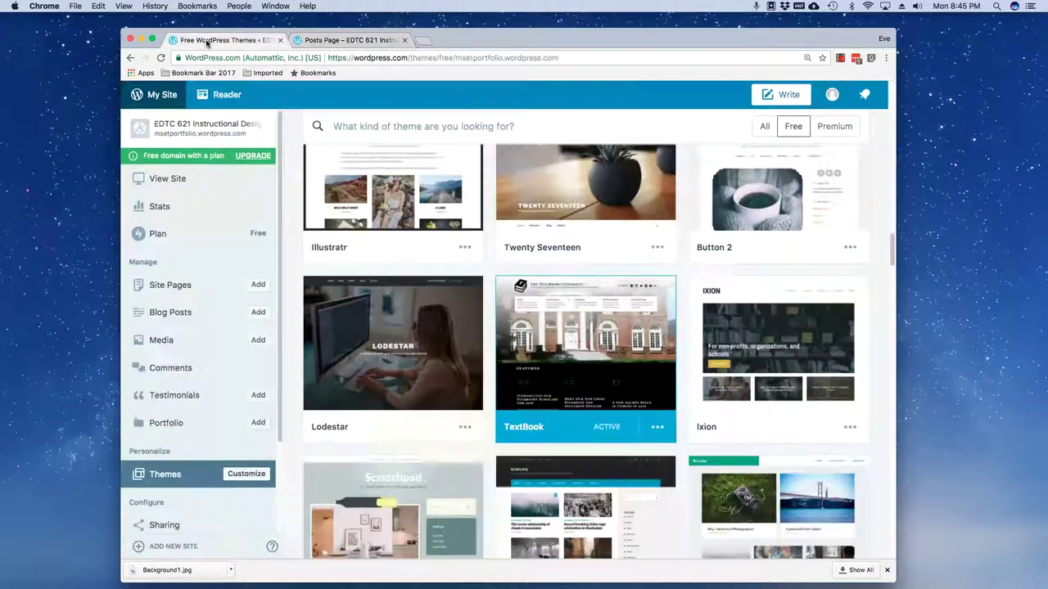
pyautogui.click(247, 475)
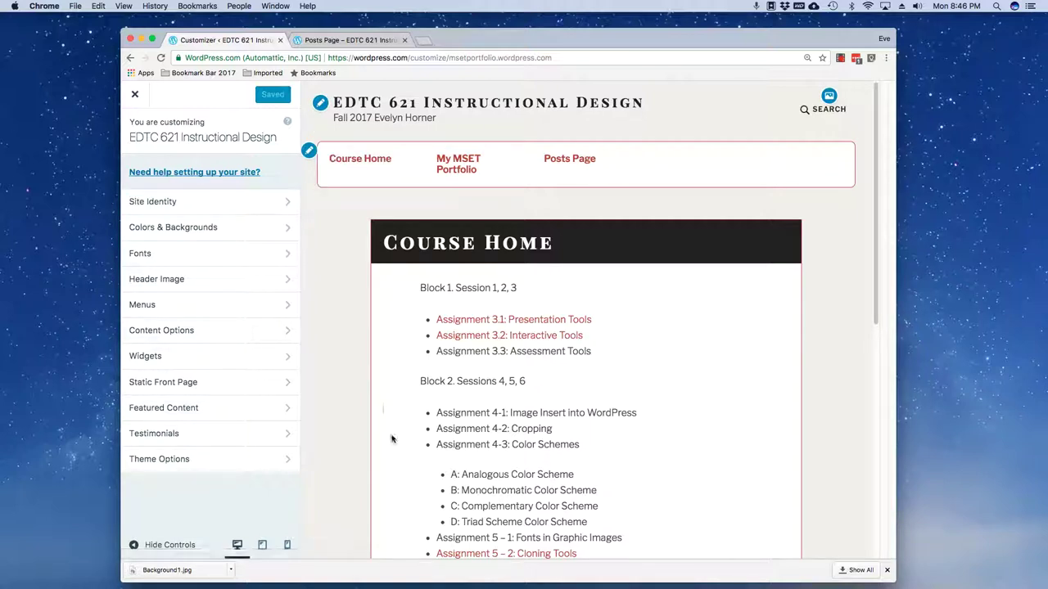
pyautogui.click(163, 204)
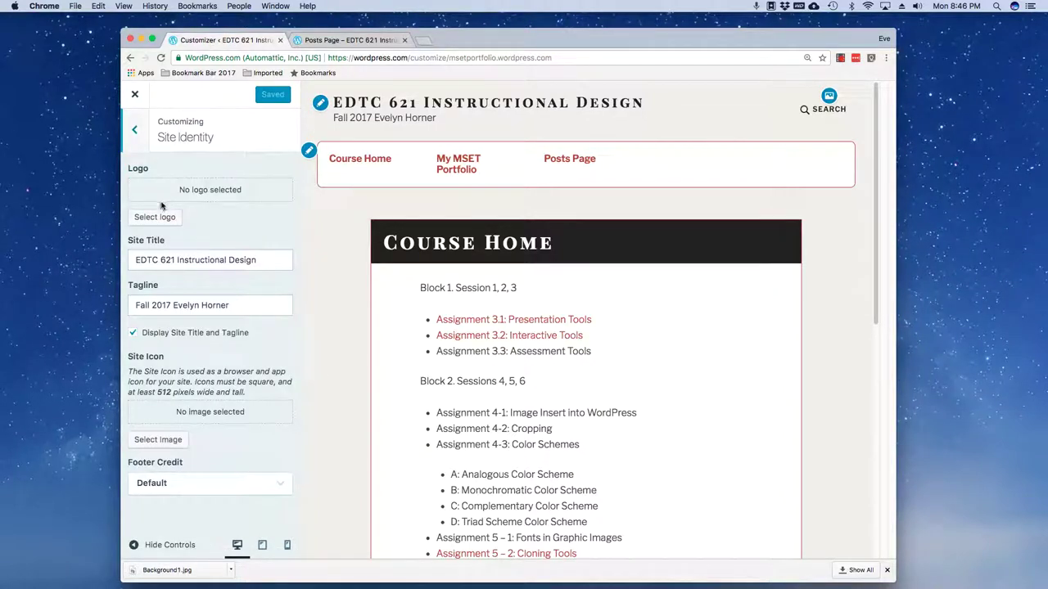
pyautogui.click(135, 133)
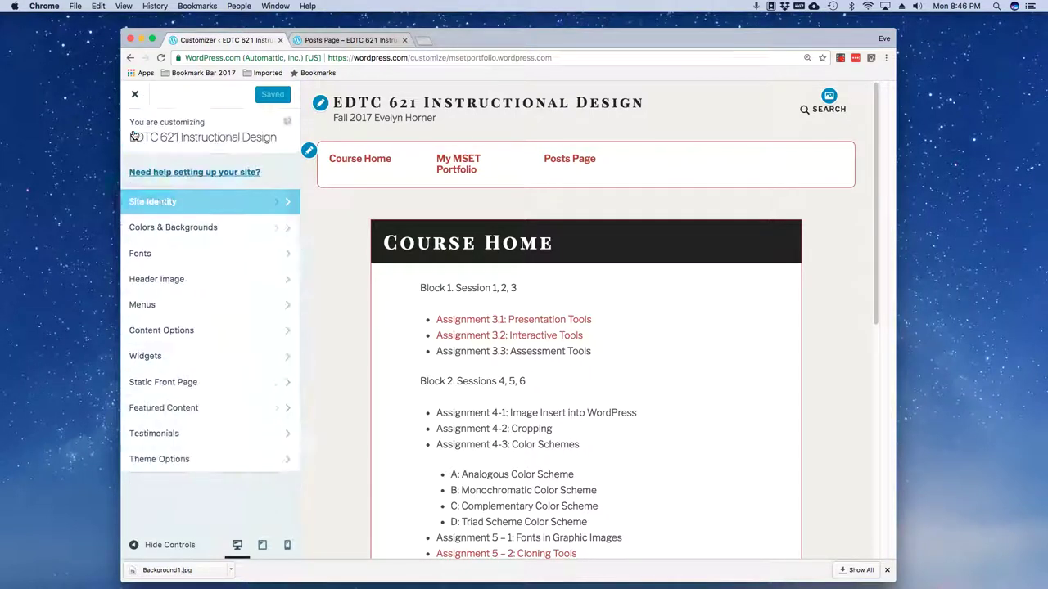
# Step: Try the first colour palette, previewing it on the Posts Page and Course Home
pyautogui.click(188, 228)
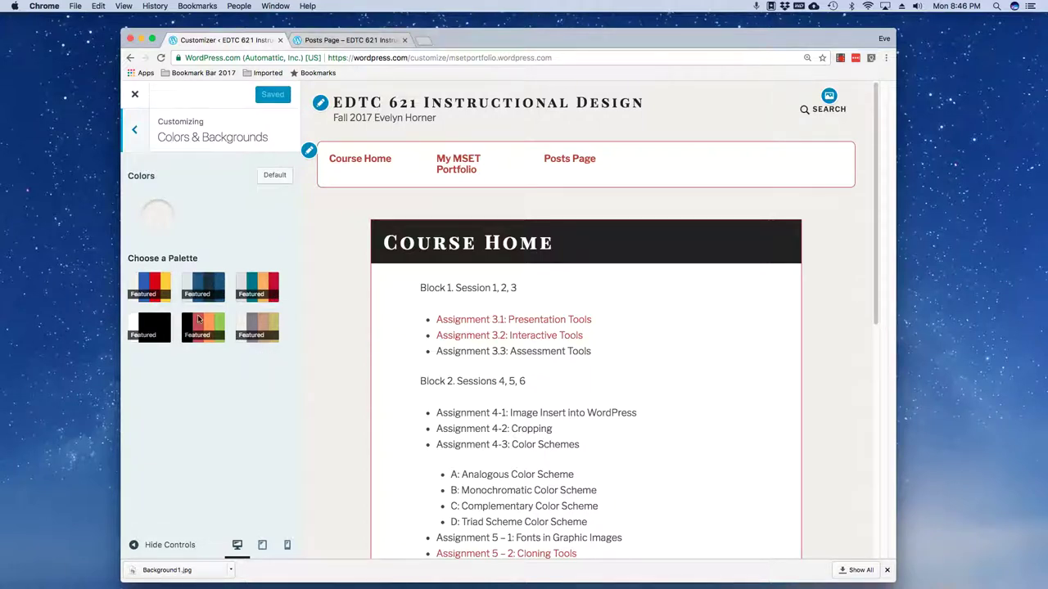
pyautogui.click(143, 286)
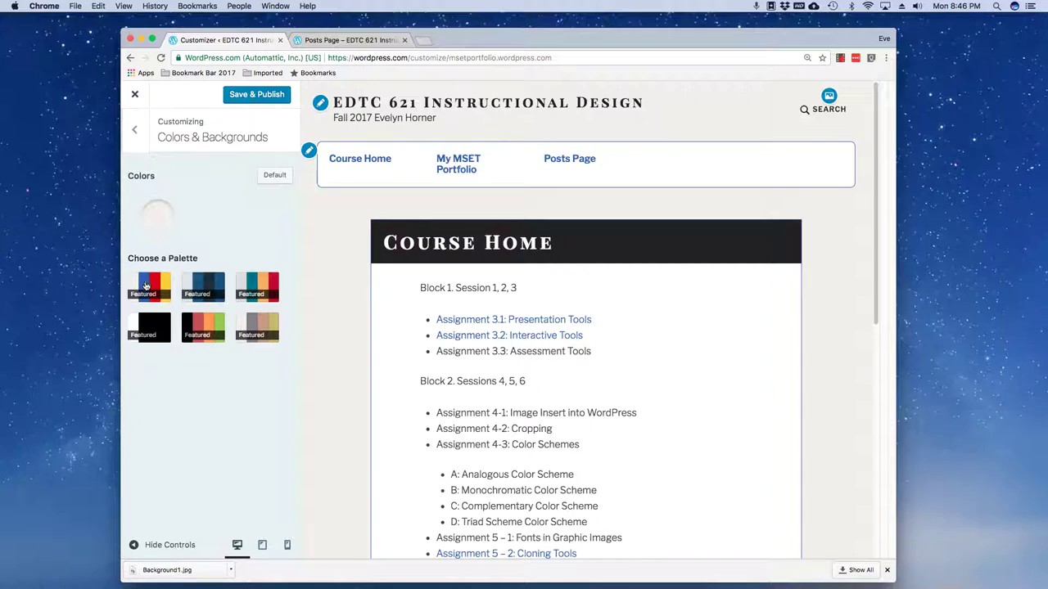
pyautogui.click(586, 163)
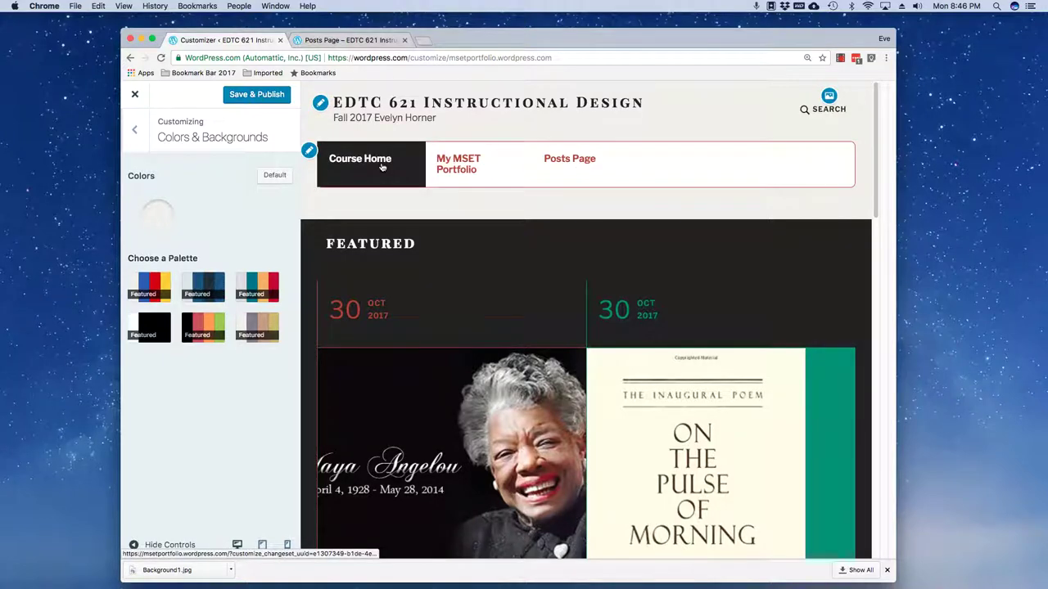
pyautogui.click(381, 167)
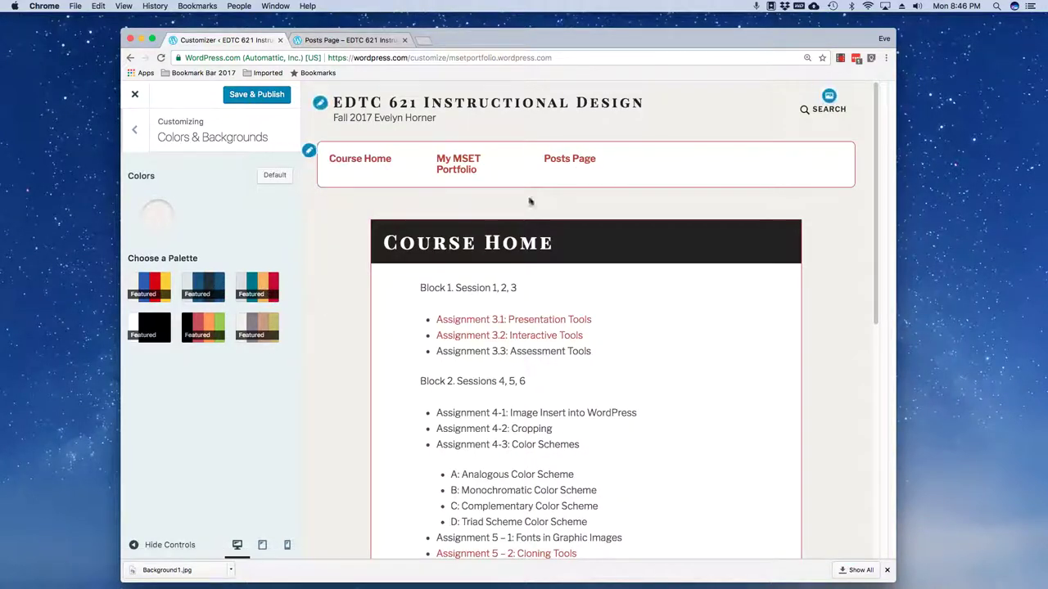
pyautogui.scroll(-5, 545, 310)
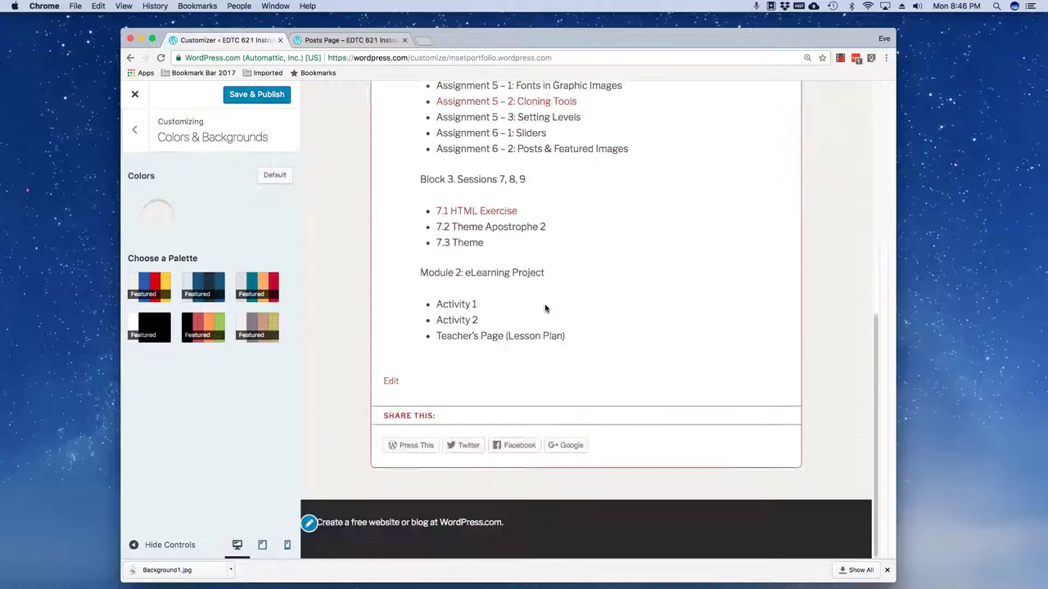
pyautogui.scroll(5, 545, 310)
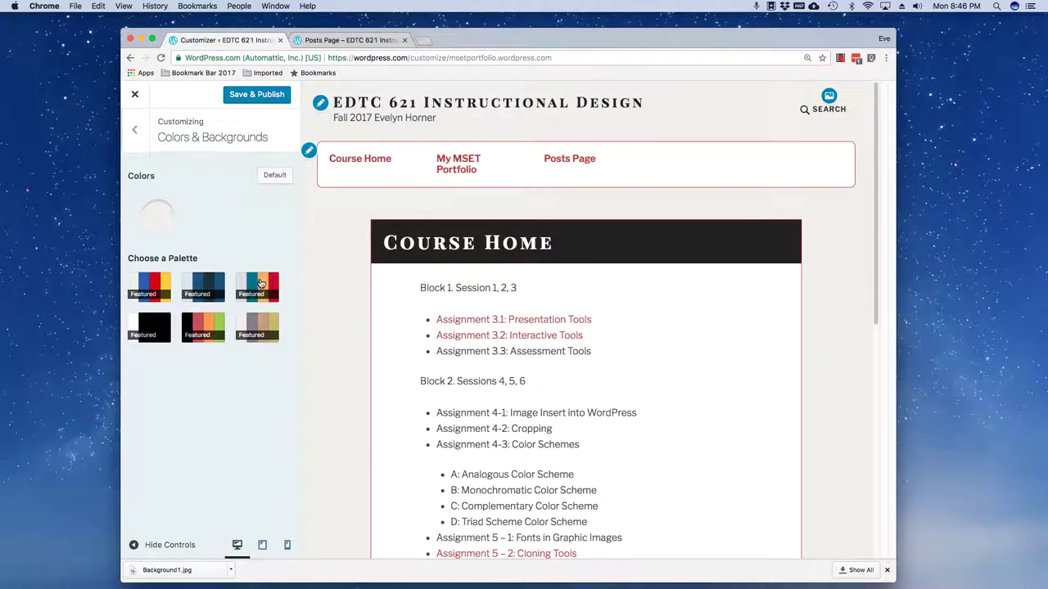
# Step: Apply the black background, red-accented palette and Save & Publish it
pyautogui.click(258, 324)
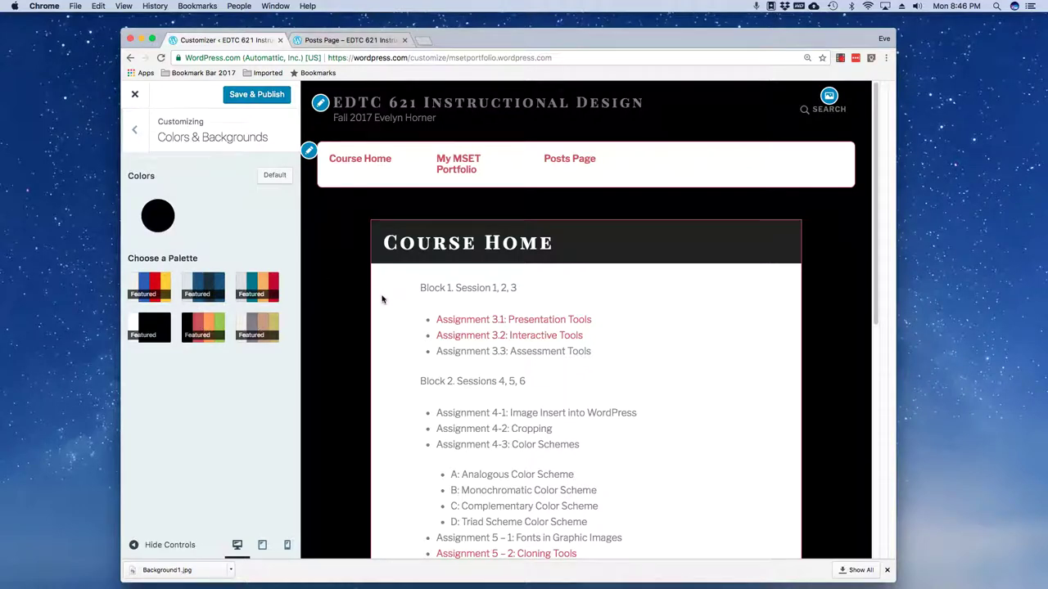
pyautogui.click(562, 164)
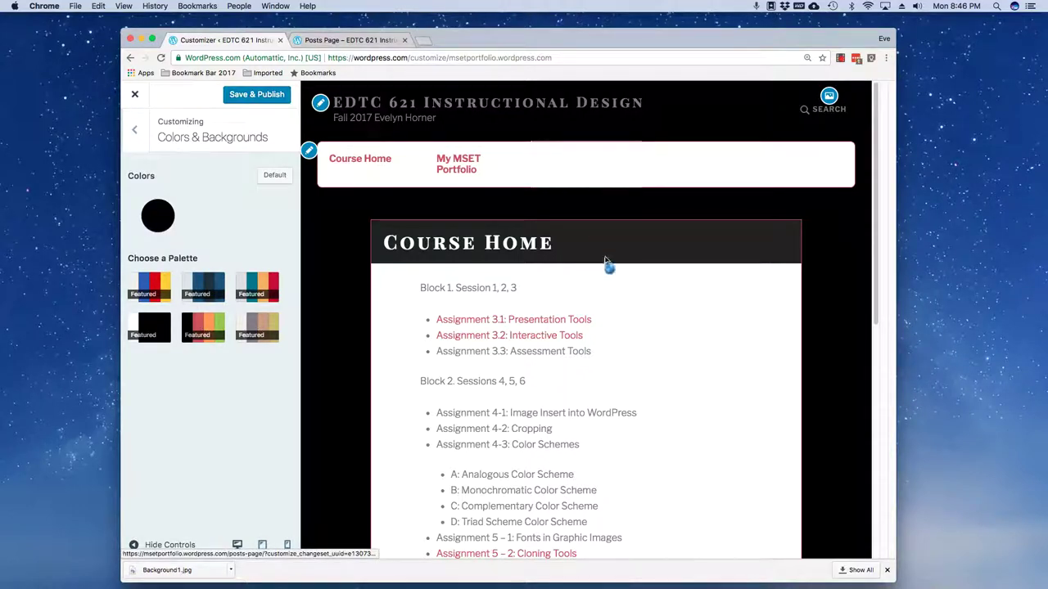
pyautogui.scroll(-5, 610, 275)
pyautogui.scroll(5, 610, 278)
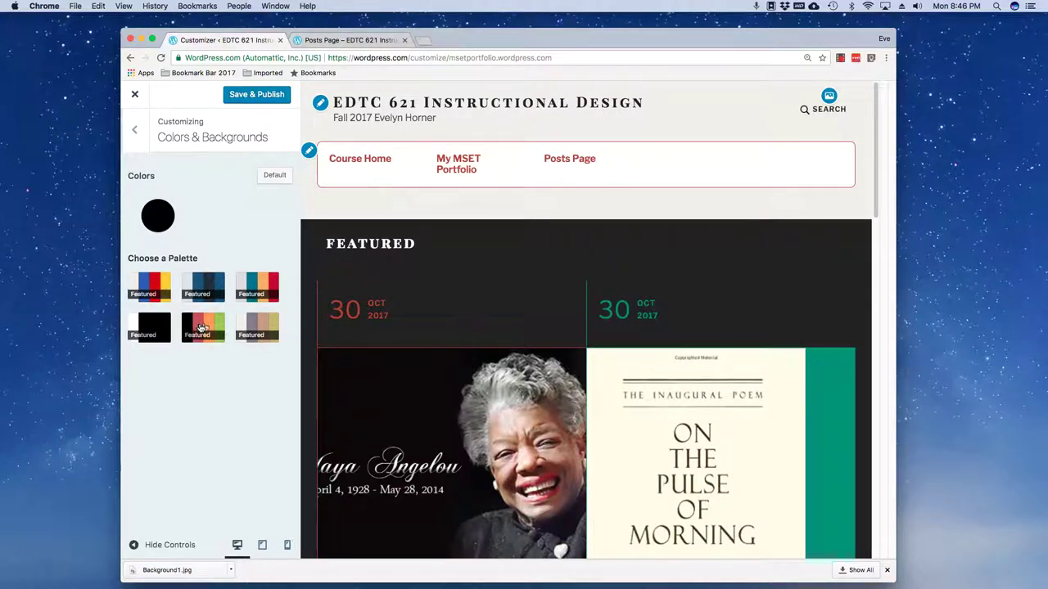
pyautogui.click(273, 94)
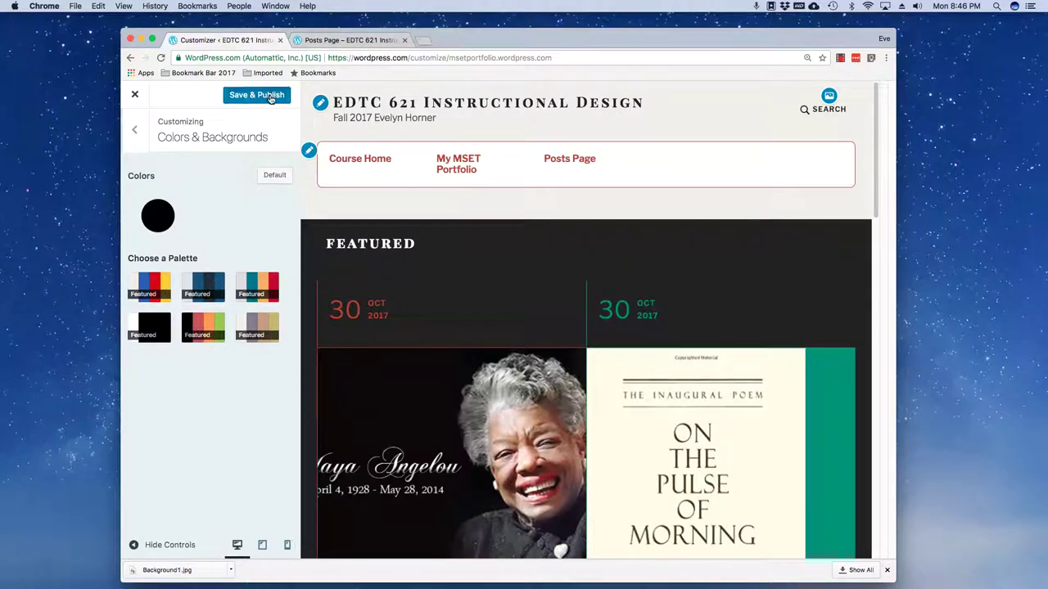
# Step: Reload the live site and view Course Home on its black background with red links
pyautogui.click(323, 41)
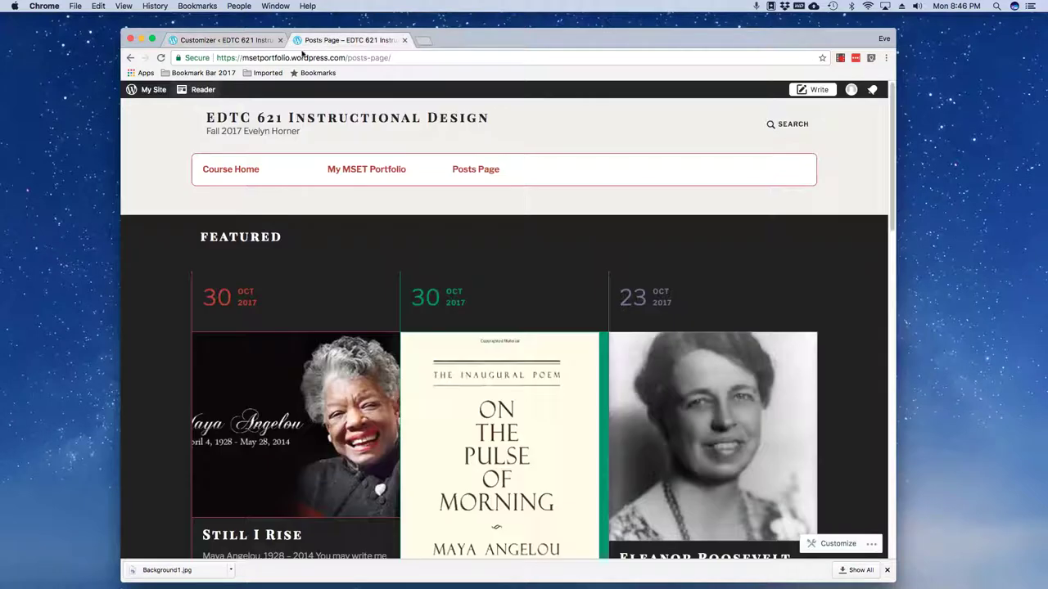
pyautogui.rightClick(151, 258)
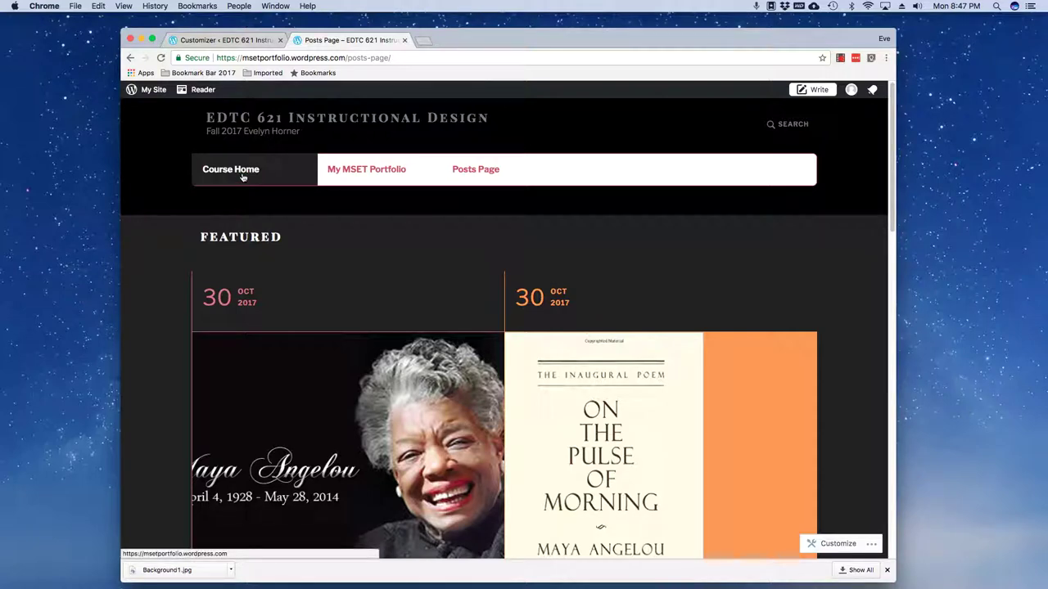
pyautogui.click(242, 177)
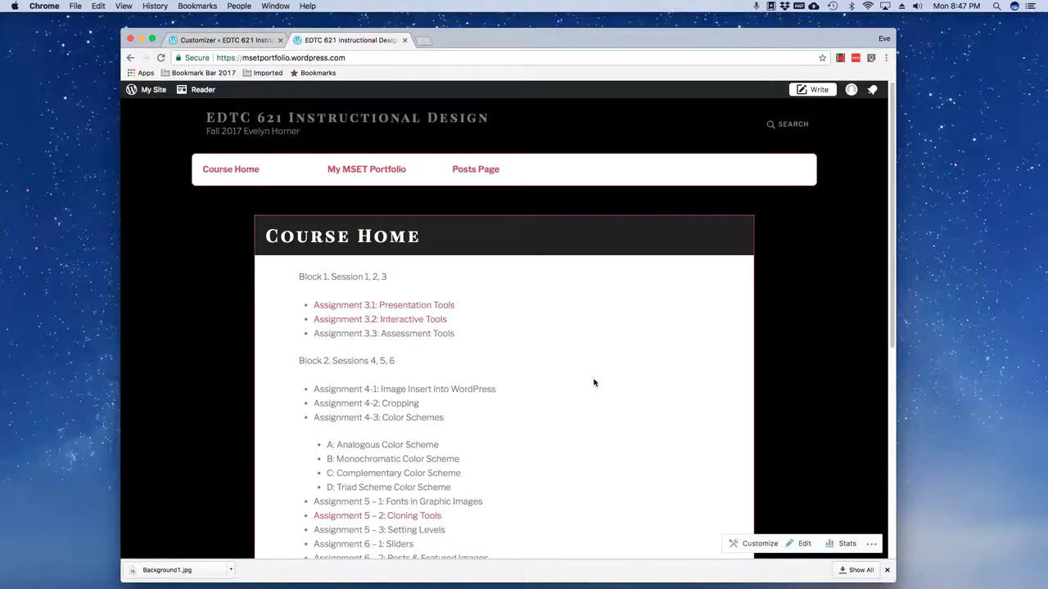
pyautogui.scroll(-10, 596, 388)
pyautogui.scroll(10, 595, 388)
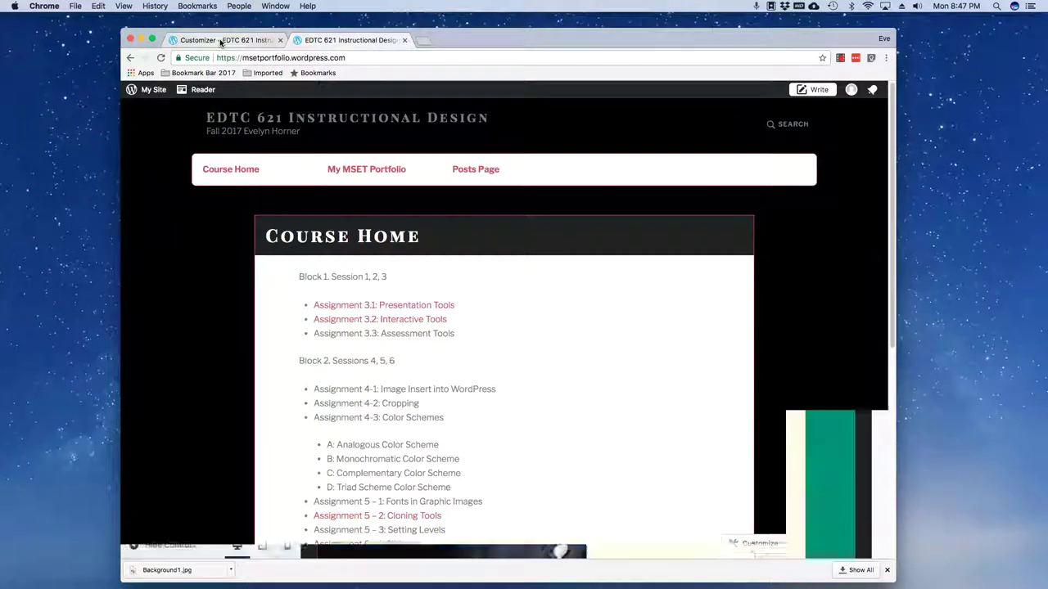
# Step: Apply the light palette with tan accents and publish it
pyautogui.click(220, 41)
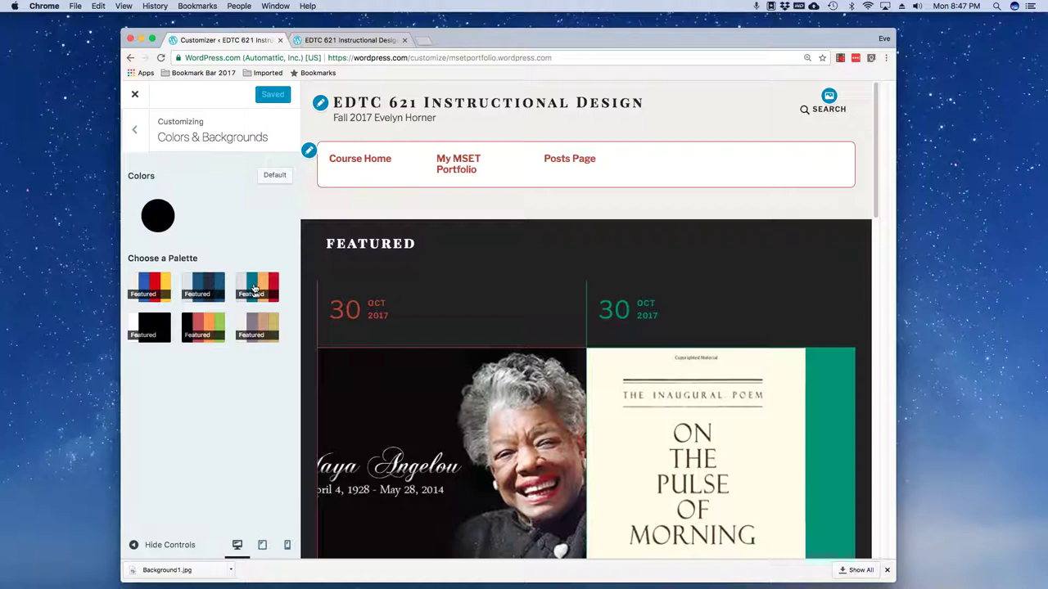
pyautogui.click(260, 324)
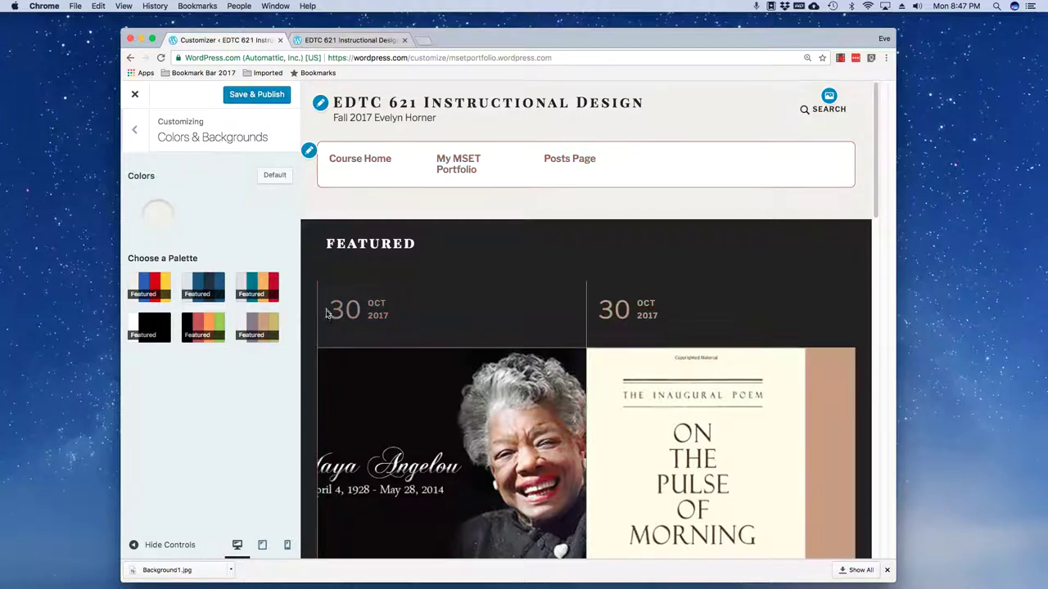
pyautogui.click(248, 95)
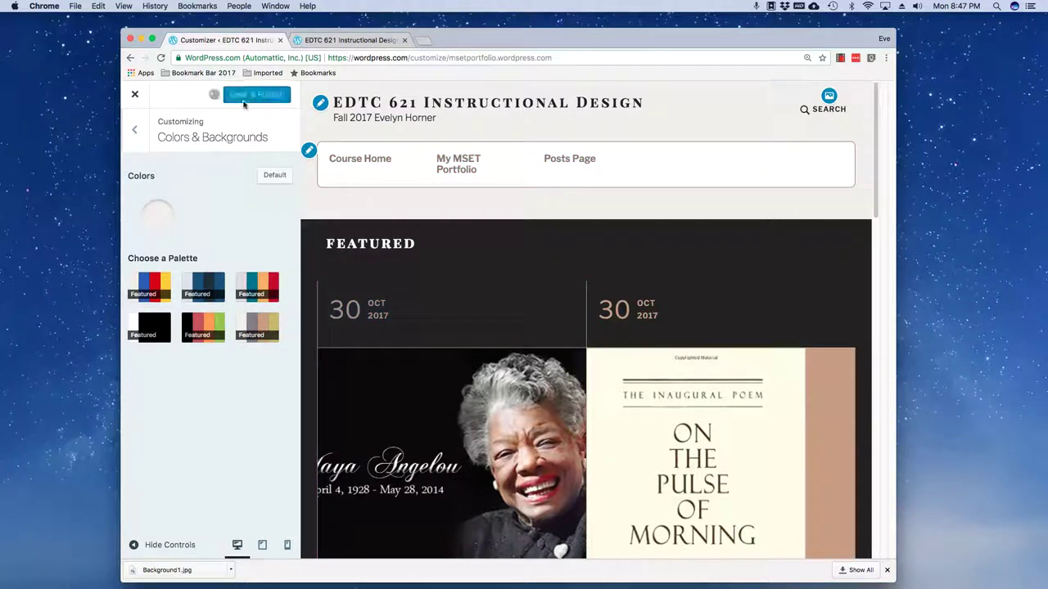
# Step: Reload the live site and scroll the Posts Page's Featured row of Maya Angelou posts
pyautogui.click(317, 41)
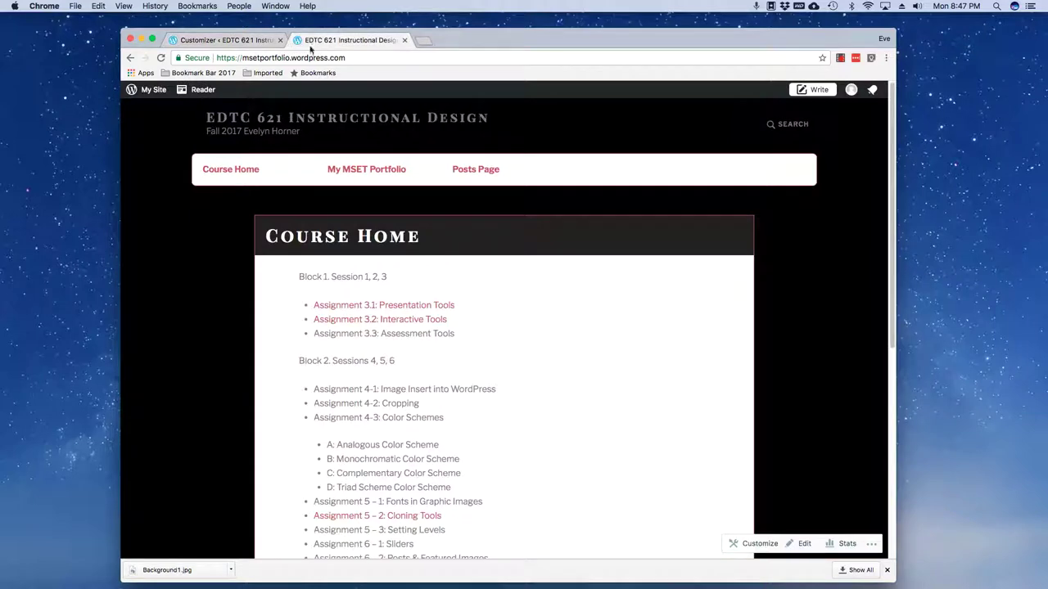
pyautogui.rightClick(159, 139)
pyautogui.click(181, 162)
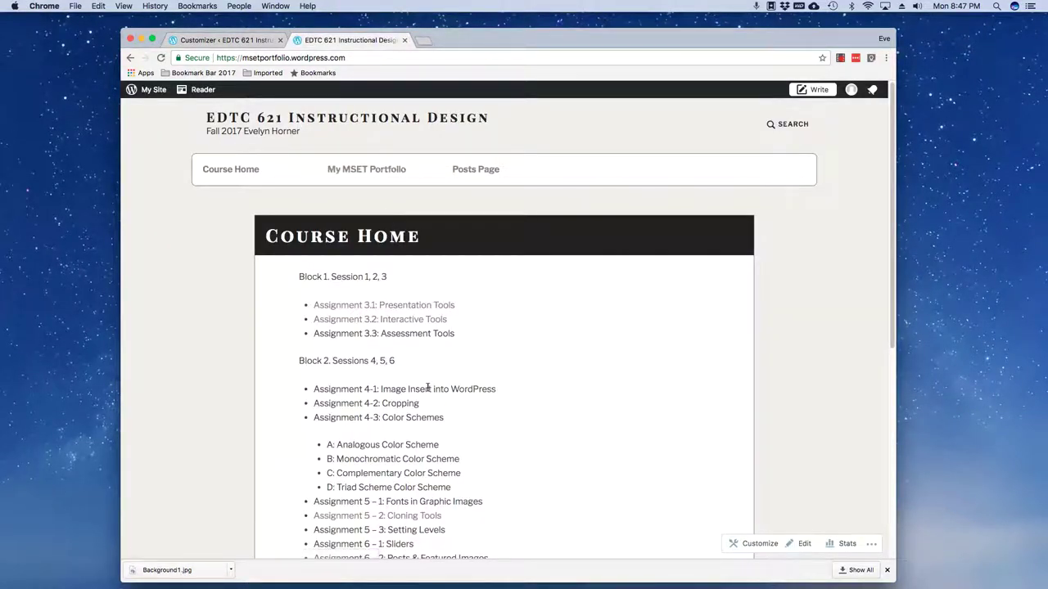
pyautogui.click(455, 174)
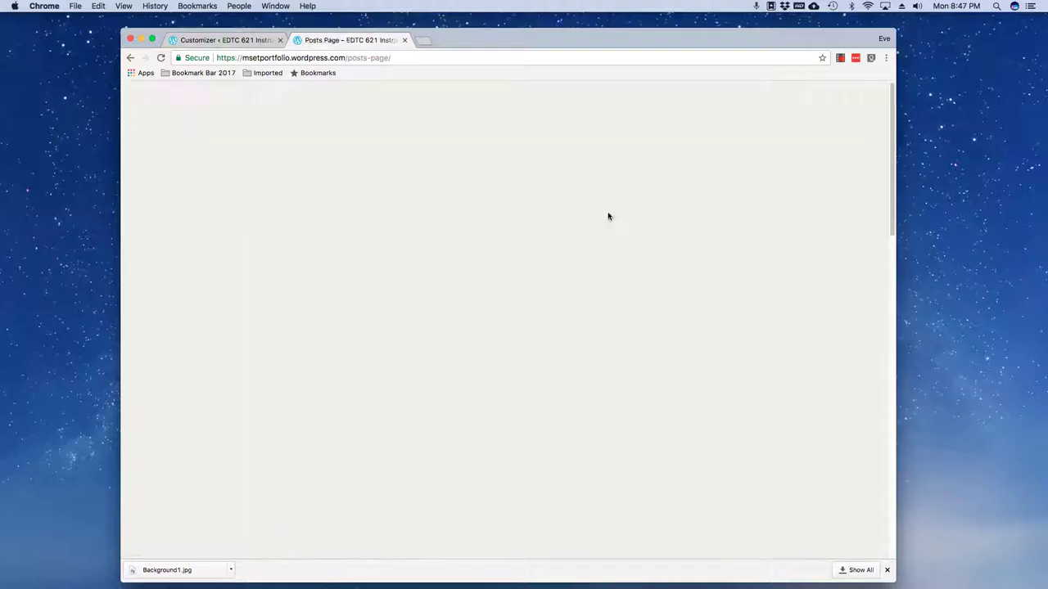
pyautogui.scroll(-5, 630, 240)
pyautogui.scroll(5, 629, 243)
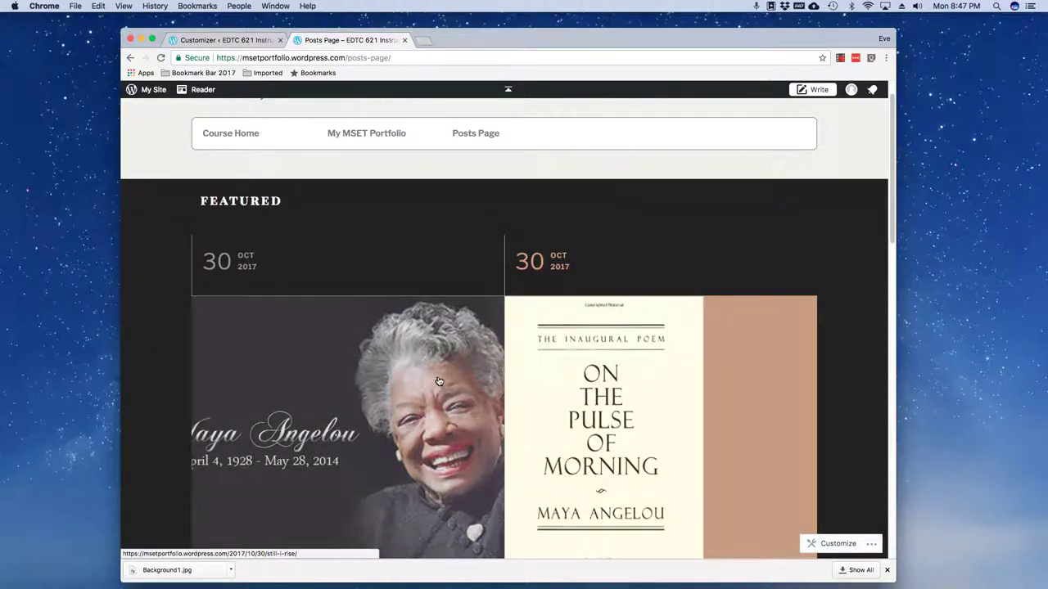
pyautogui.scroll(-10, 412, 358)
pyautogui.scroll(2, 412, 360)
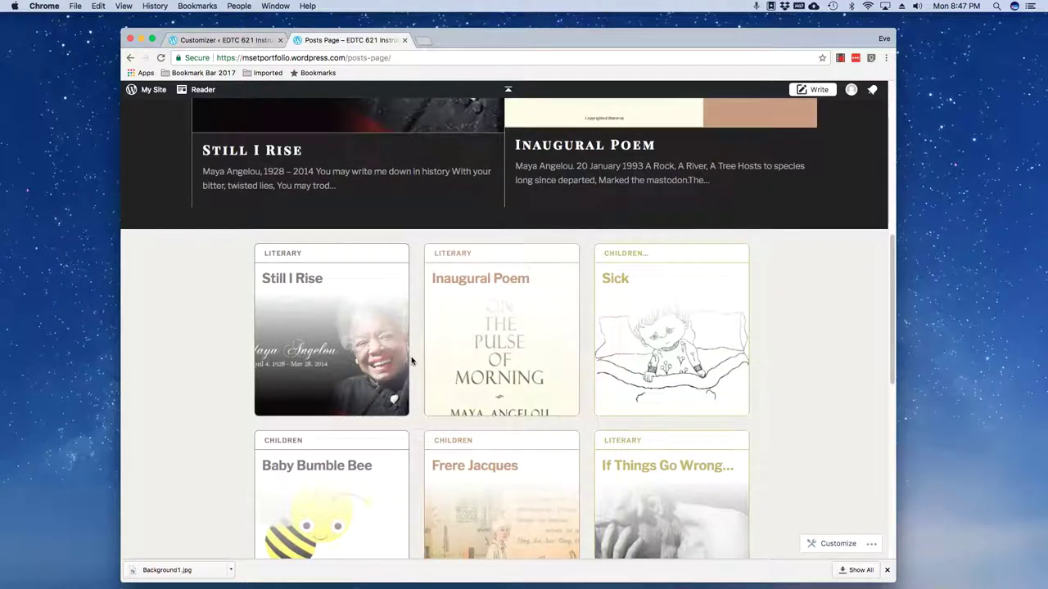
pyautogui.scroll(8, 405, 355)
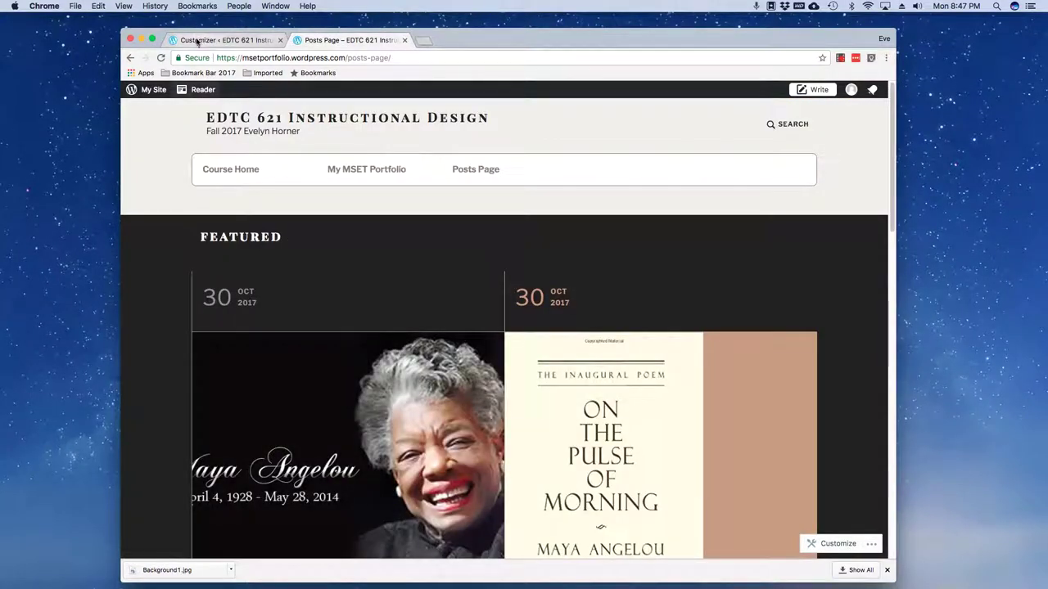
# Step: In Fonts, choose Cinzel for headings and Merriweather Sans as base font, then publish
pyautogui.click(197, 42)
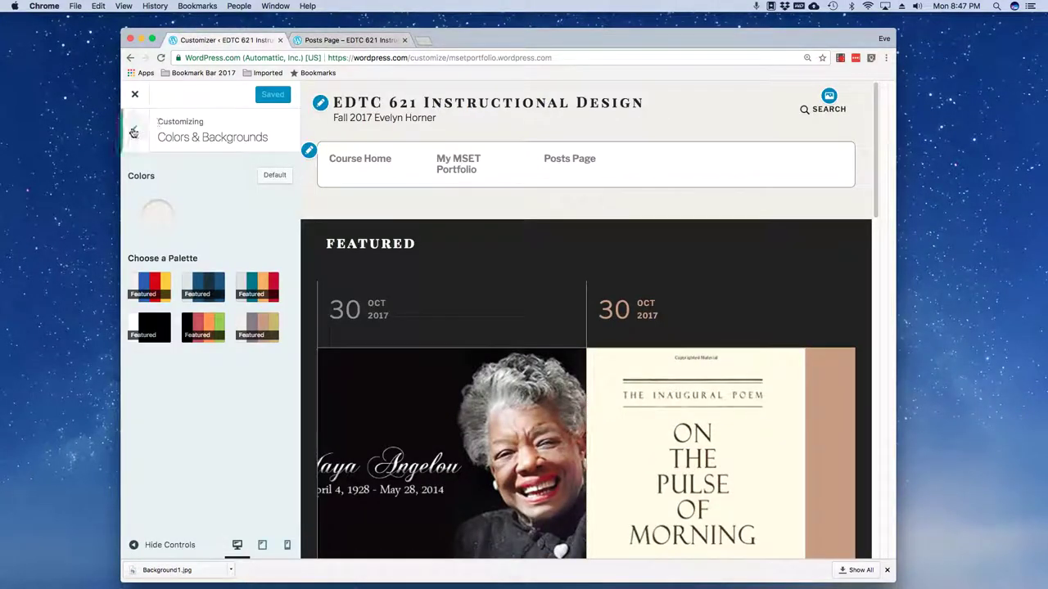
pyautogui.click(133, 132)
pyautogui.click(165, 255)
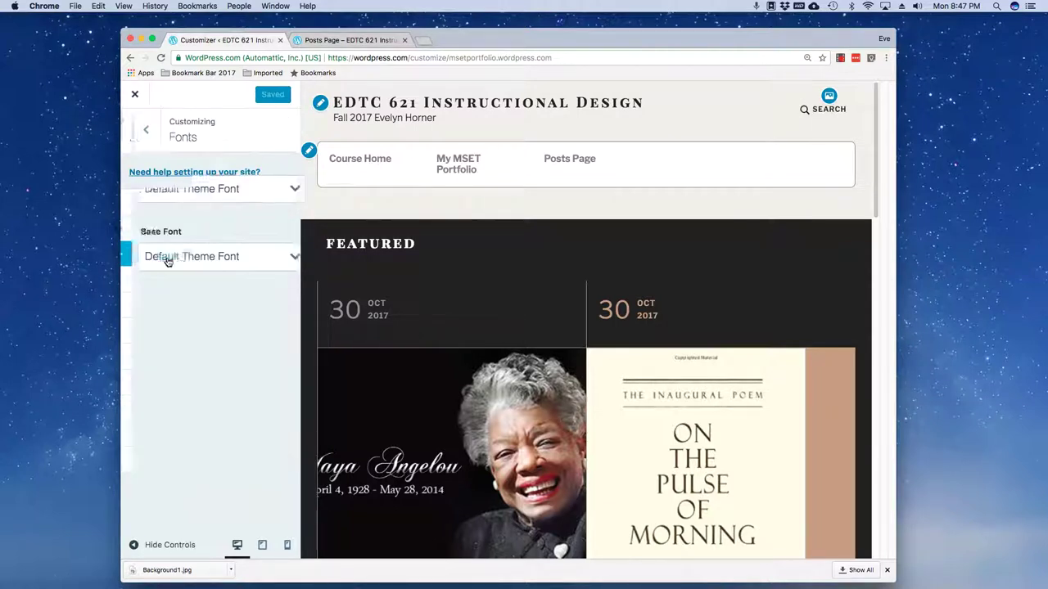
pyautogui.click(199, 191)
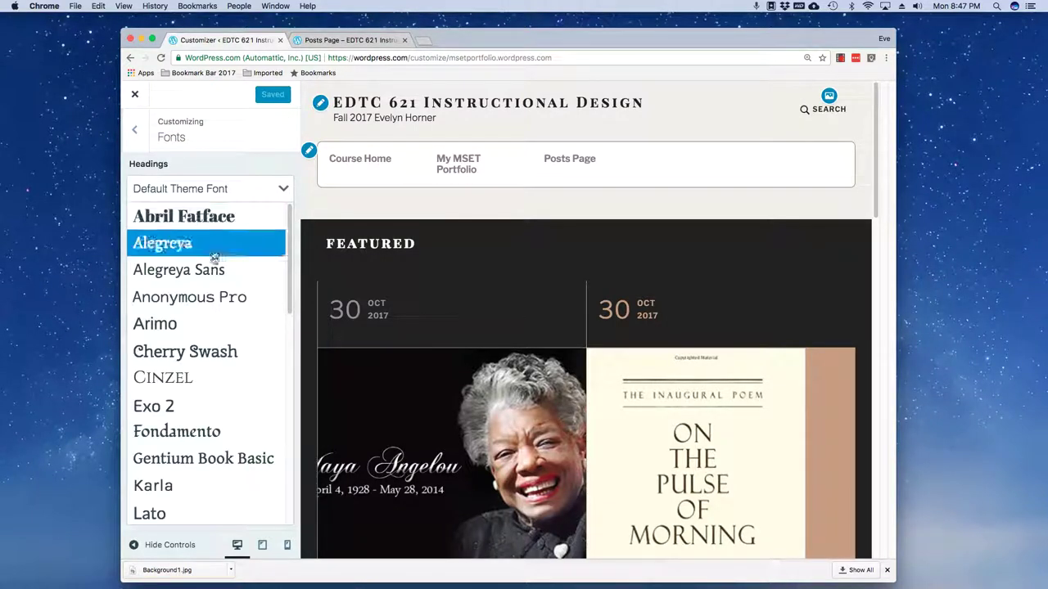
pyautogui.click(188, 379)
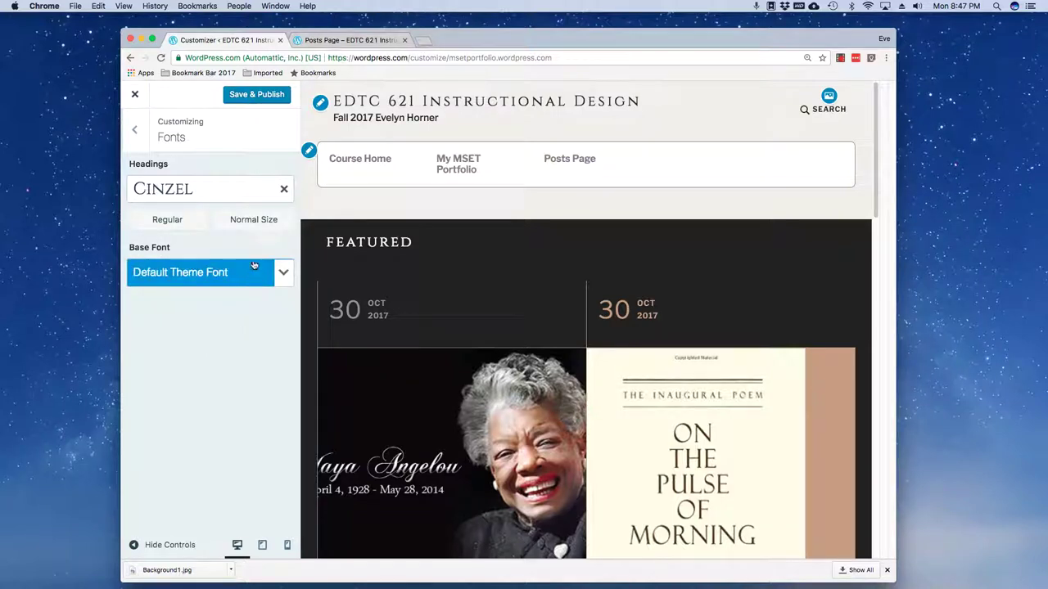
pyautogui.click(249, 287)
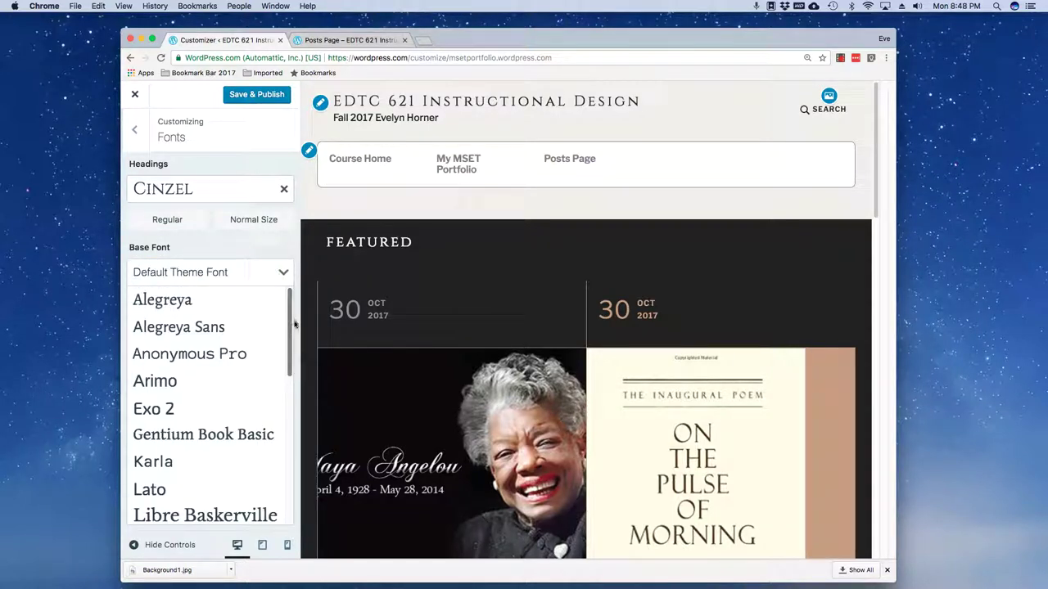
pyautogui.moveTo(289, 314); pyautogui.dragTo(289, 407)
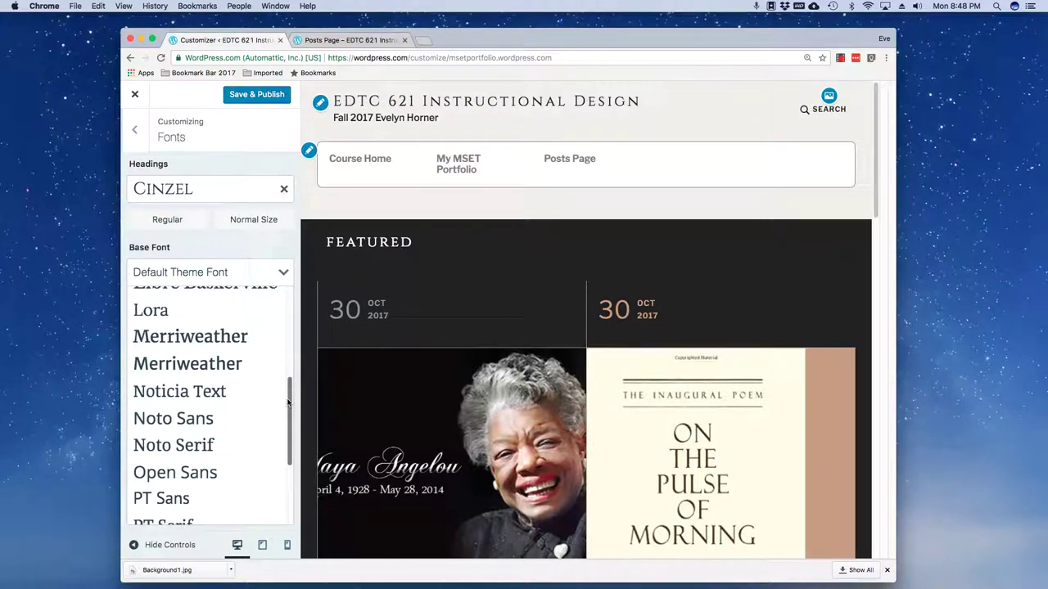
pyautogui.click(211, 367)
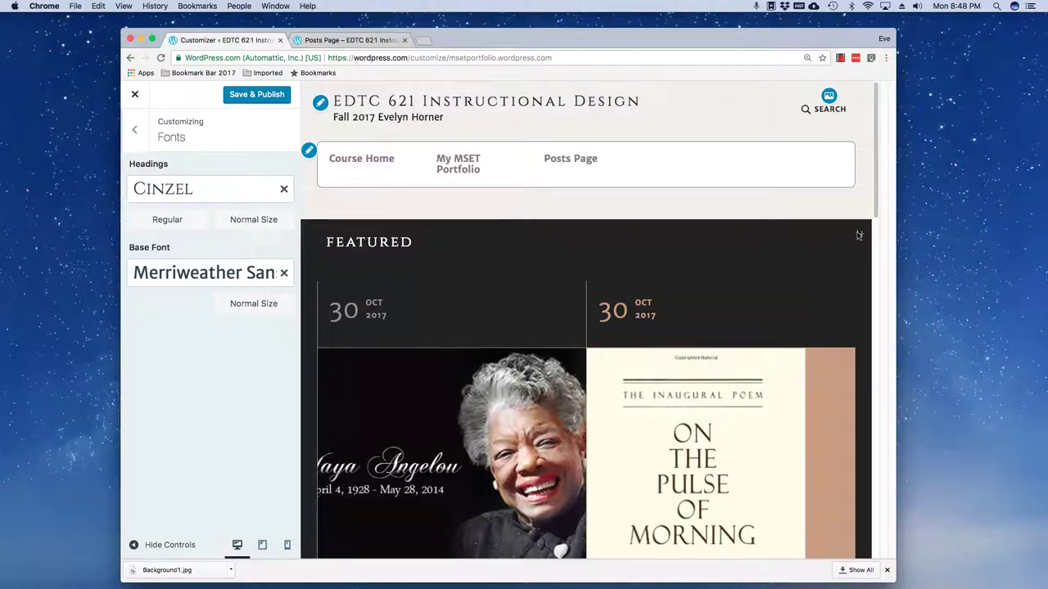
pyautogui.moveTo(871, 191); pyautogui.dragTo(877, 321)
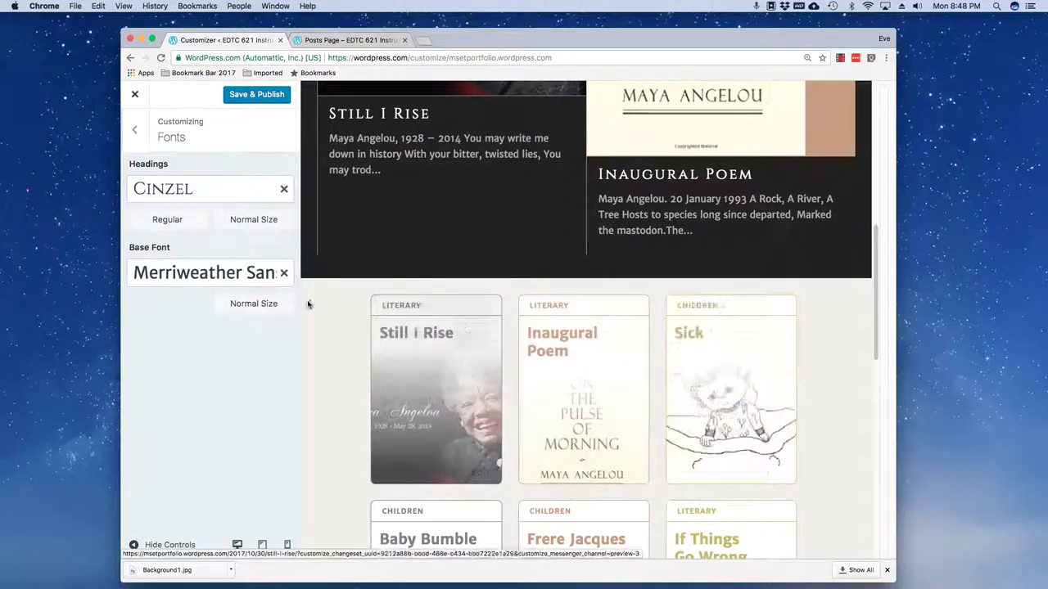
pyautogui.click(246, 100)
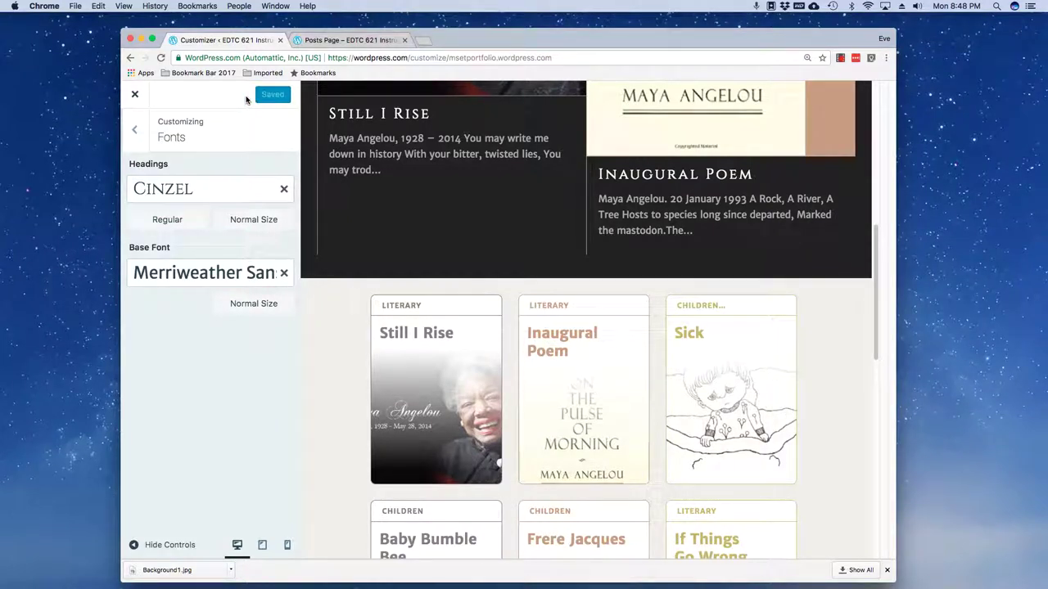
# Step: Reload the live Posts Page to check the new fonts, then open Course Home
pyautogui.click(135, 130)
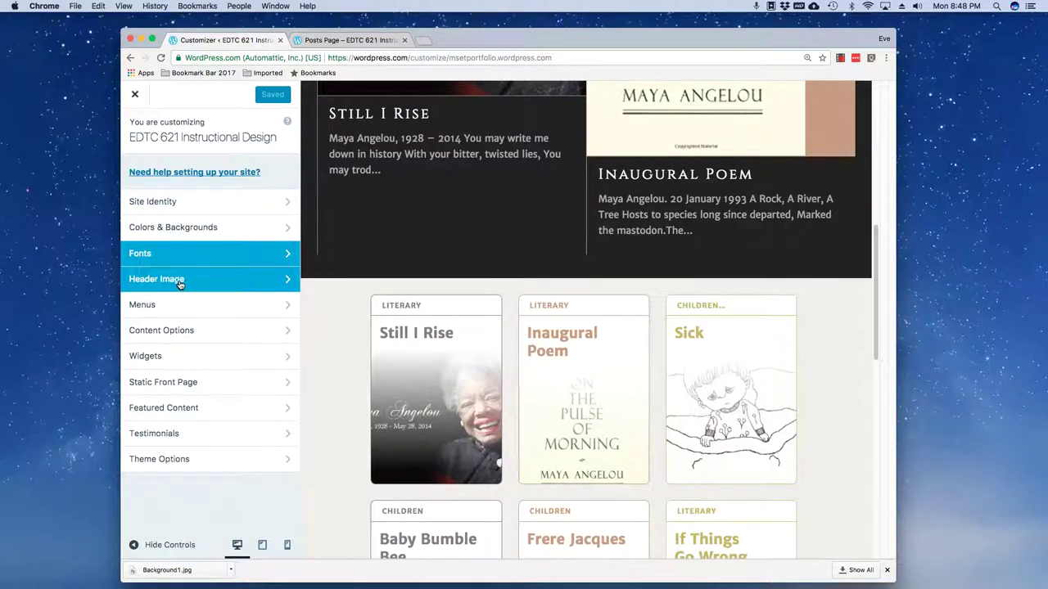
pyautogui.click(348, 39)
pyautogui.rightClick(158, 142)
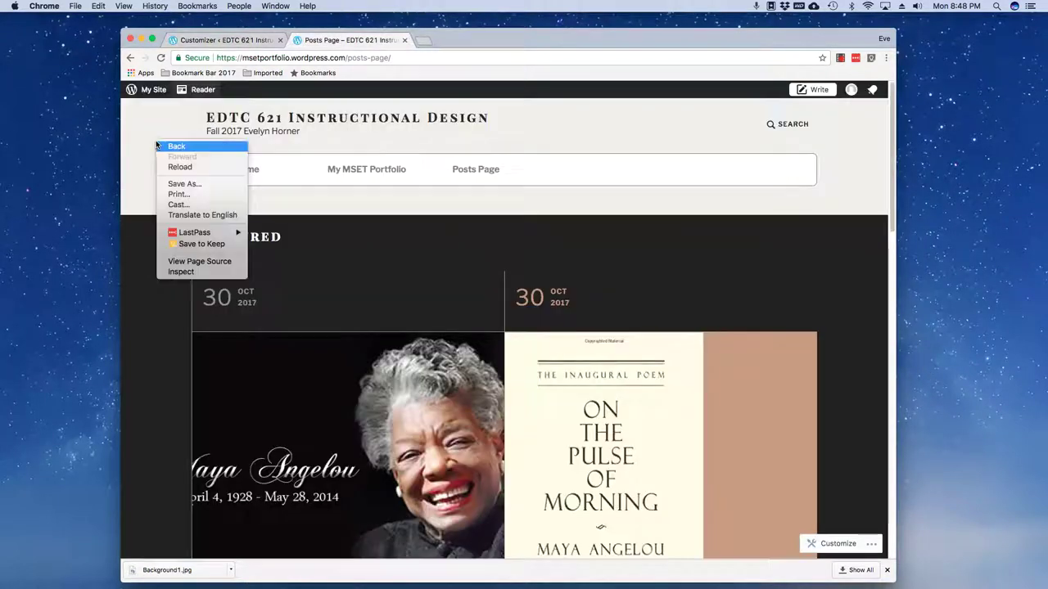
pyautogui.click(173, 167)
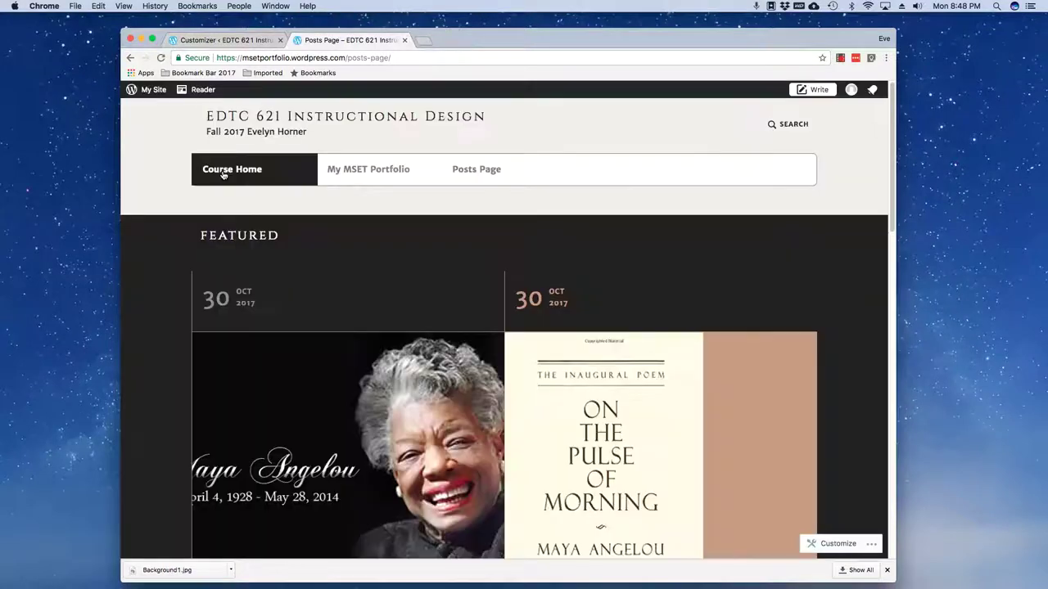
pyautogui.click(223, 172)
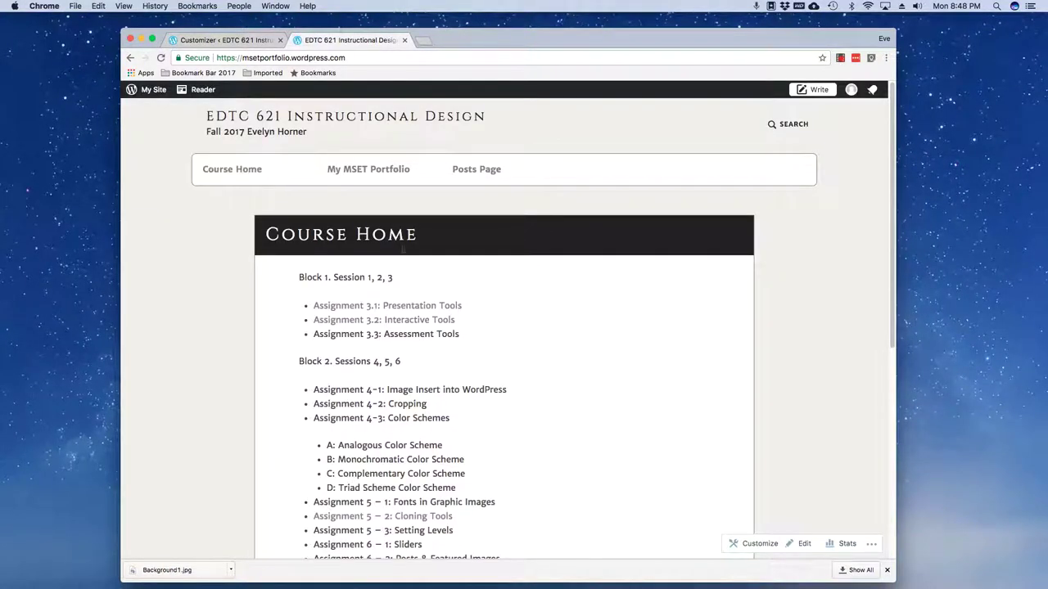
# Step: Choose the grayscale NYC skyline suggested image as the header image
pyautogui.click(223, 39)
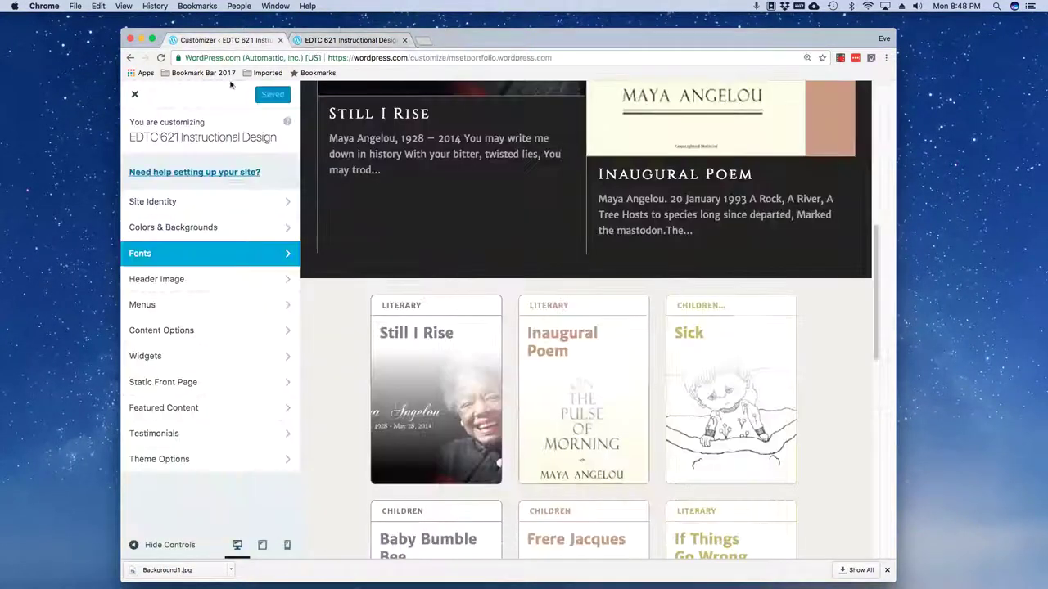
pyautogui.click(170, 282)
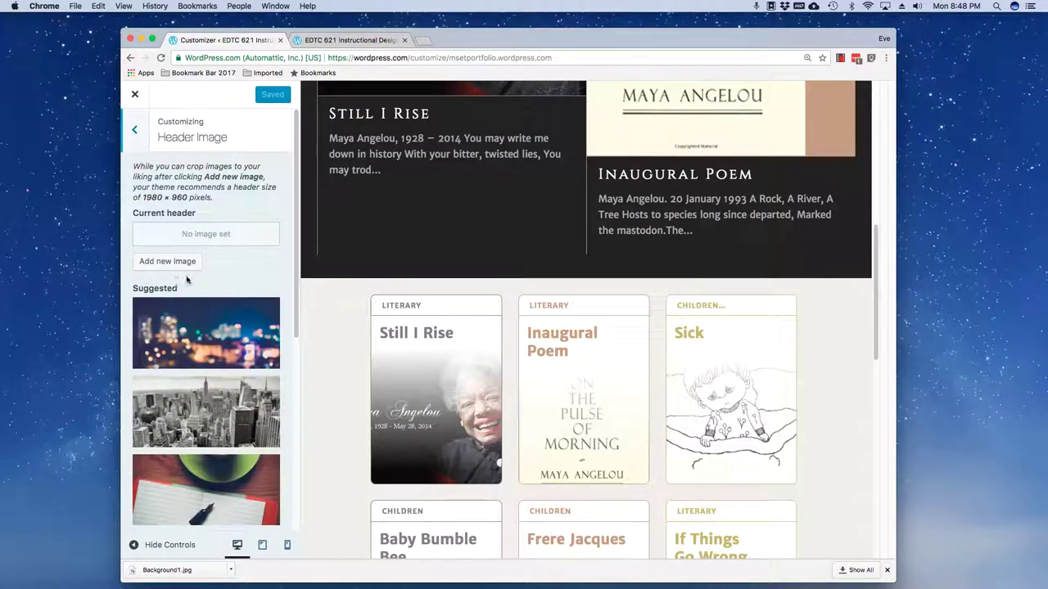
pyautogui.moveTo(297, 187); pyautogui.dragTo(296, 288)
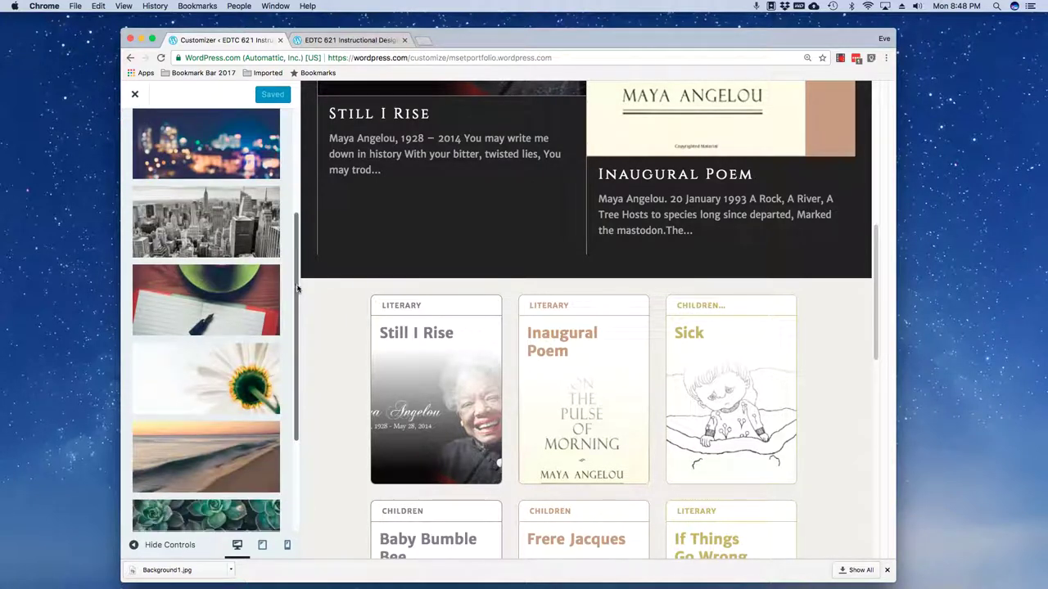
pyautogui.click(252, 245)
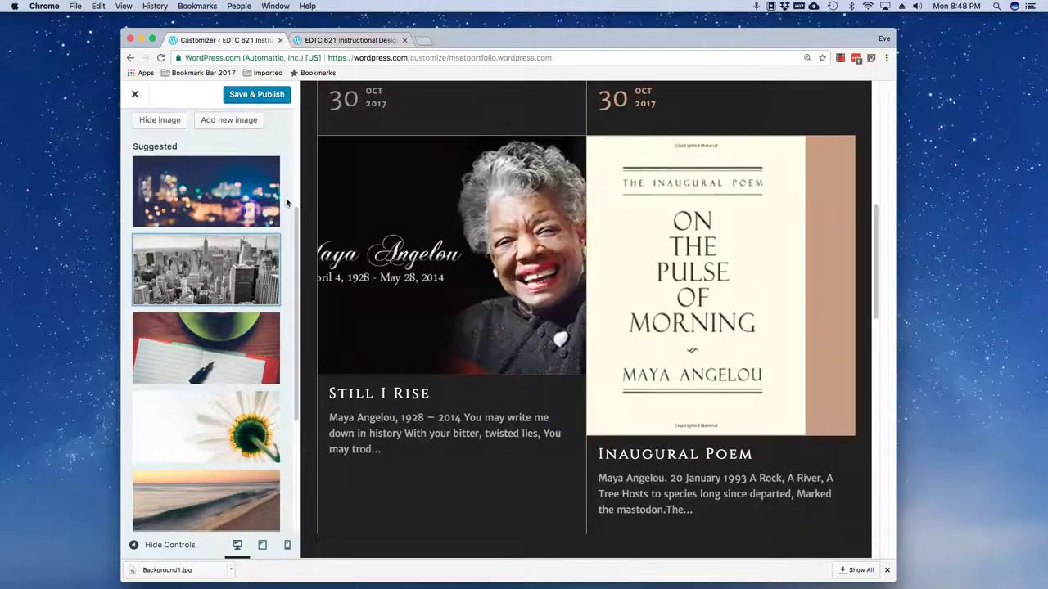
pyautogui.moveTo(298, 223); pyautogui.dragTo(301, 128)
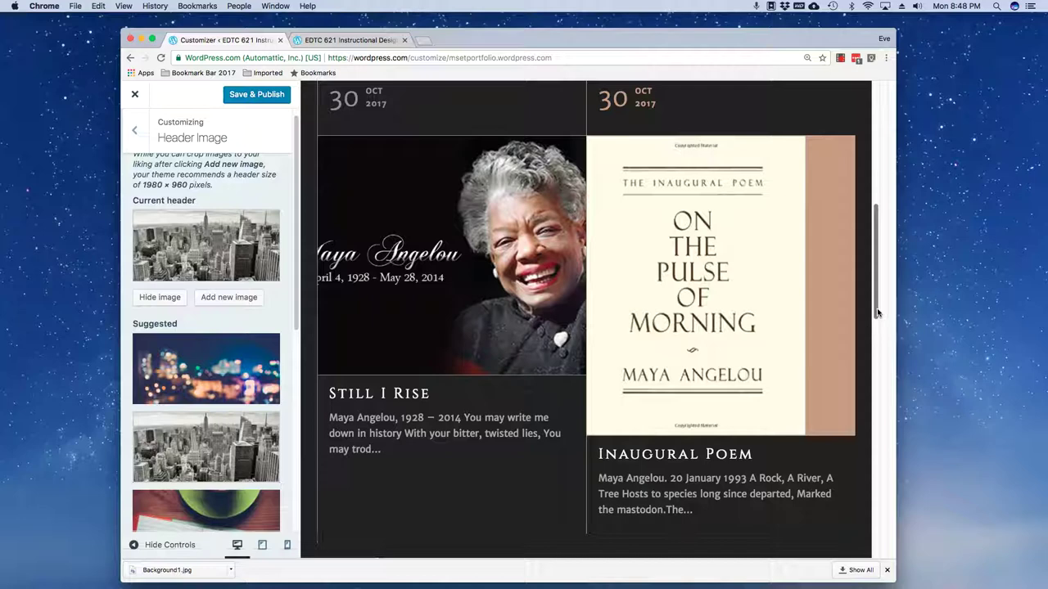
pyautogui.moveTo(877, 313); pyautogui.dragTo(881, 190)
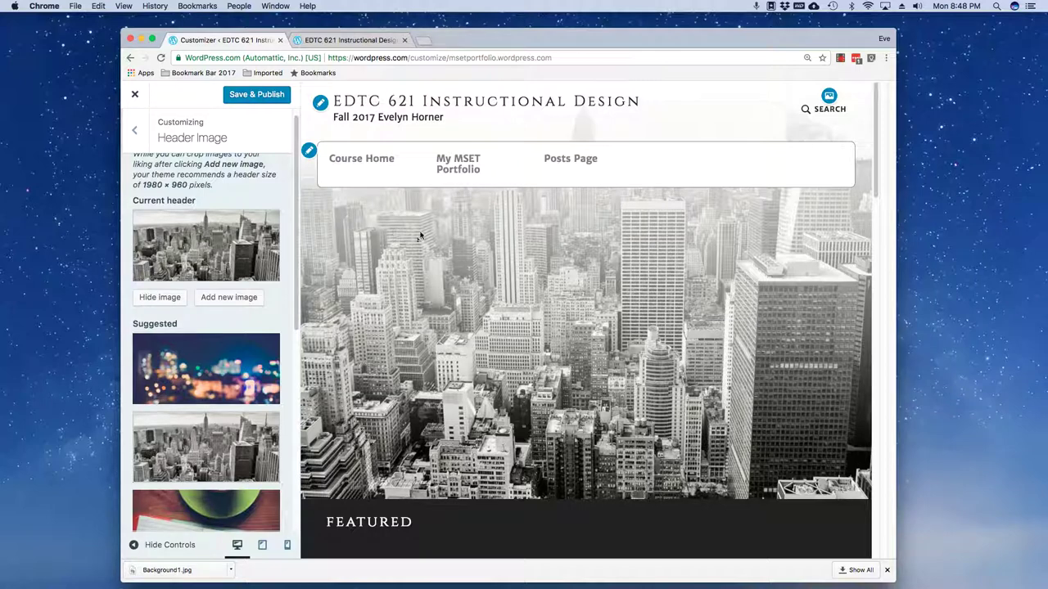
# Step: Save & Publish the skyline header, then reload the live Posts Page to check it
pyautogui.click(251, 96)
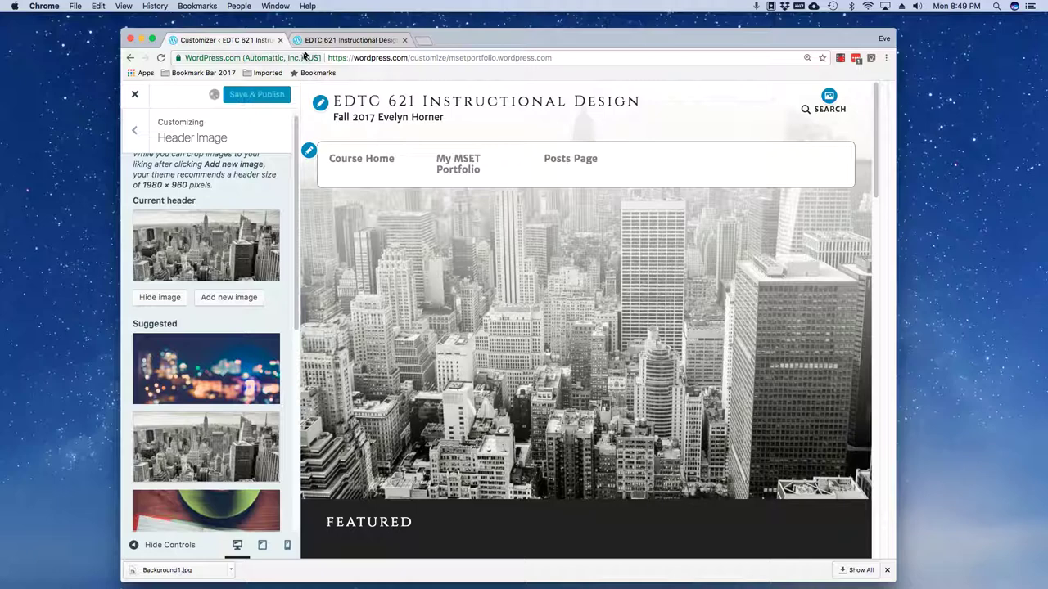
pyautogui.click(340, 40)
pyautogui.rightClick(166, 140)
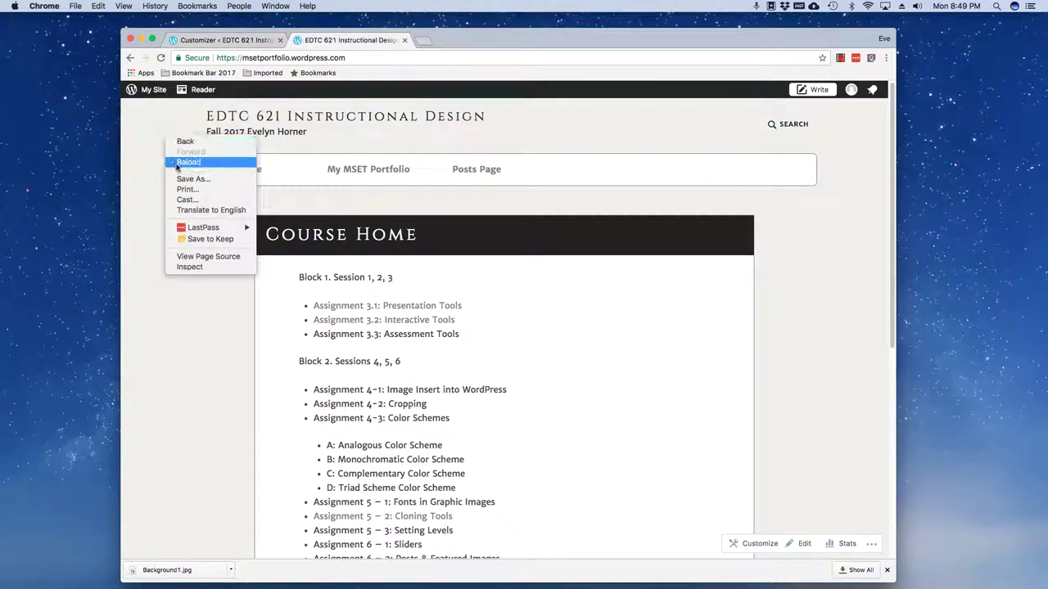
pyautogui.click(170, 161)
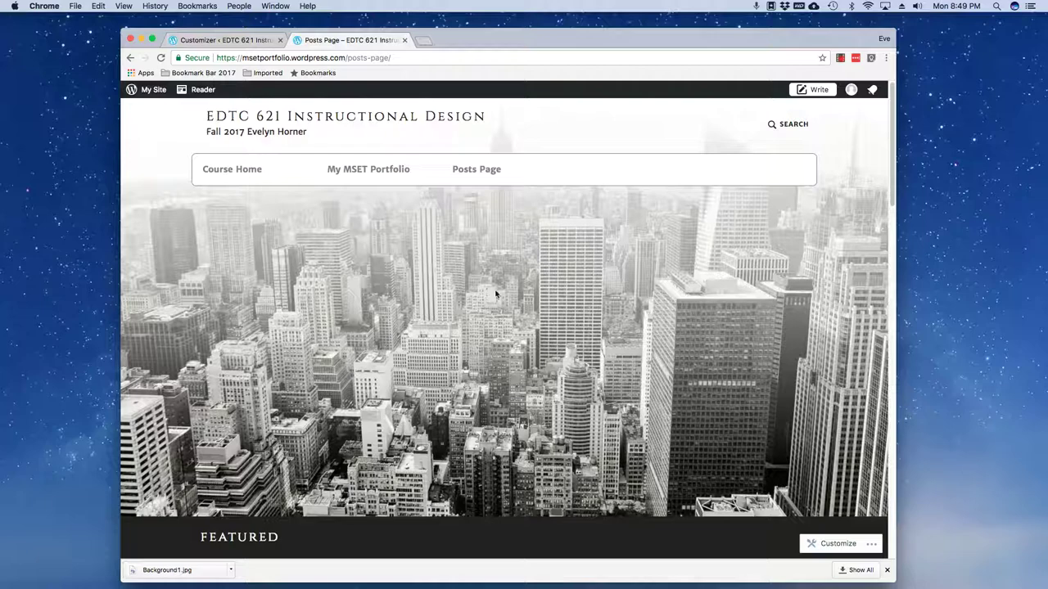
pyautogui.scroll(-3, 474, 309)
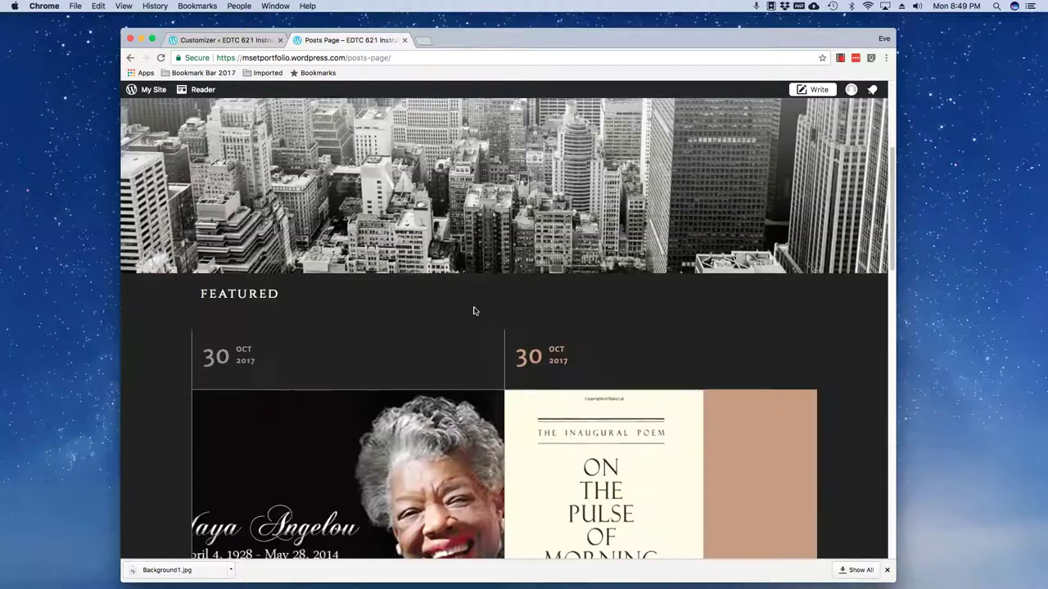
pyautogui.scroll(3, 475, 309)
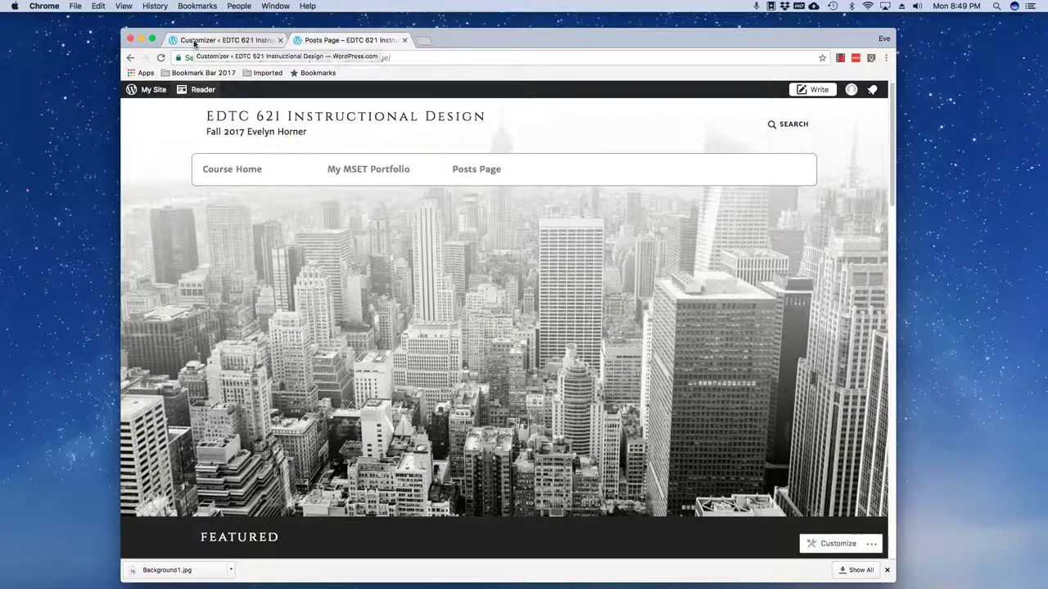
# Step: Back in the Customizer, look over the Menus section and the Primary menu's settings
pyautogui.click(194, 41)
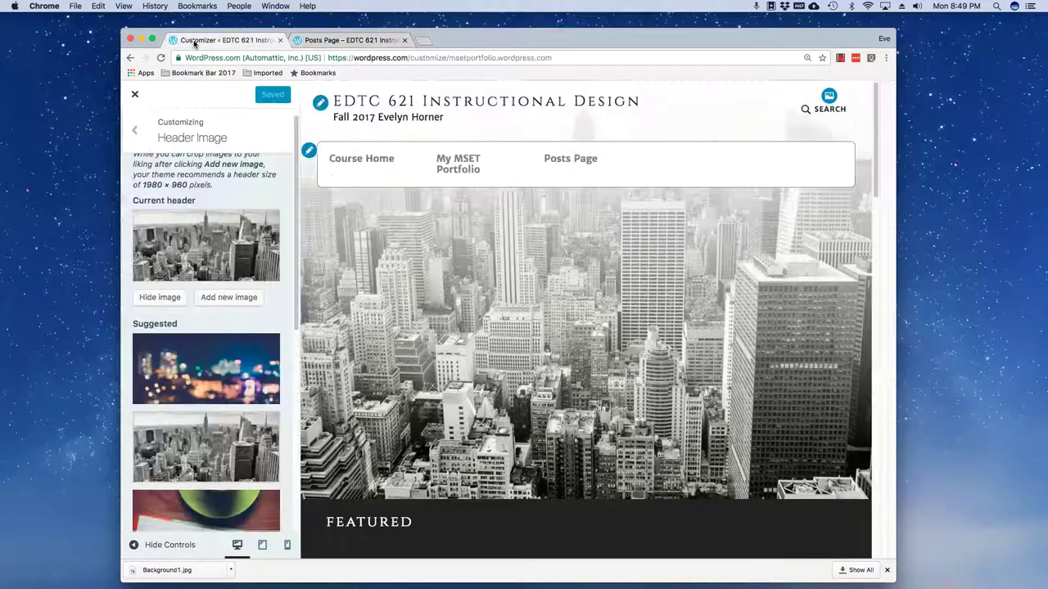
pyautogui.click(134, 129)
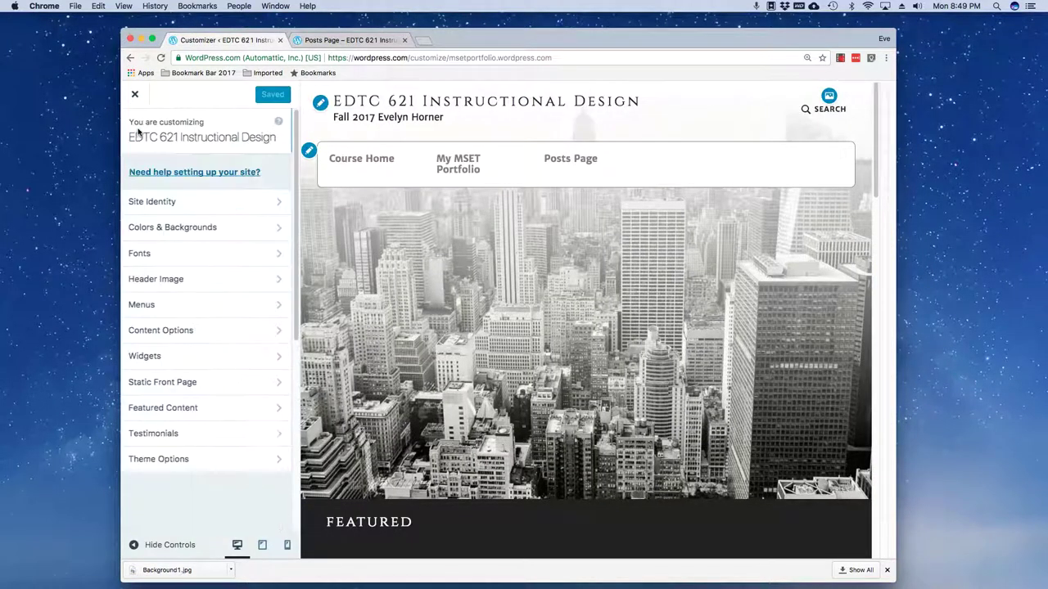
pyautogui.click(170, 307)
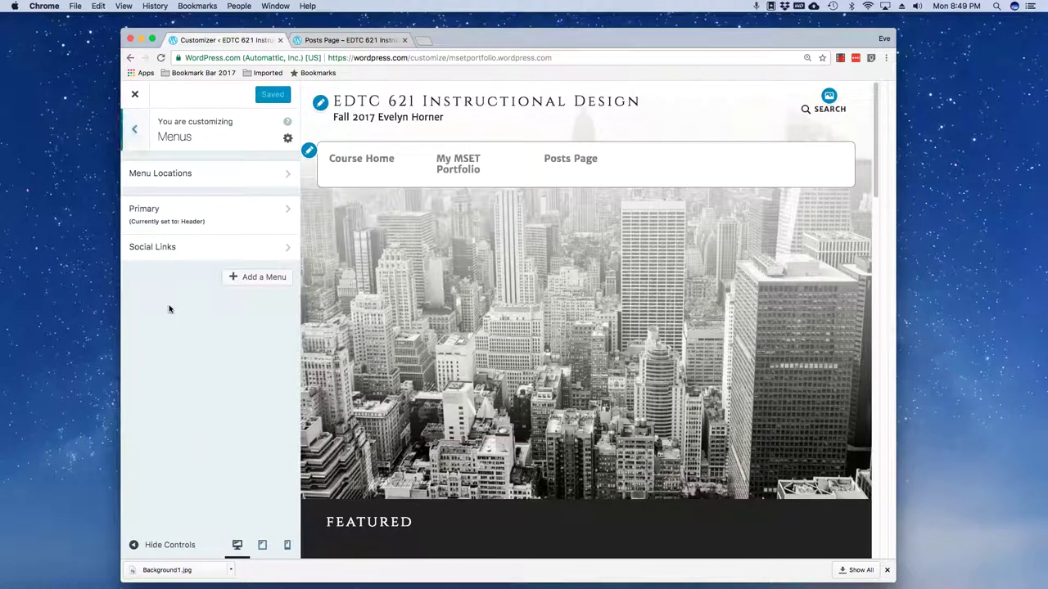
pyautogui.click(174, 214)
pyautogui.click(139, 136)
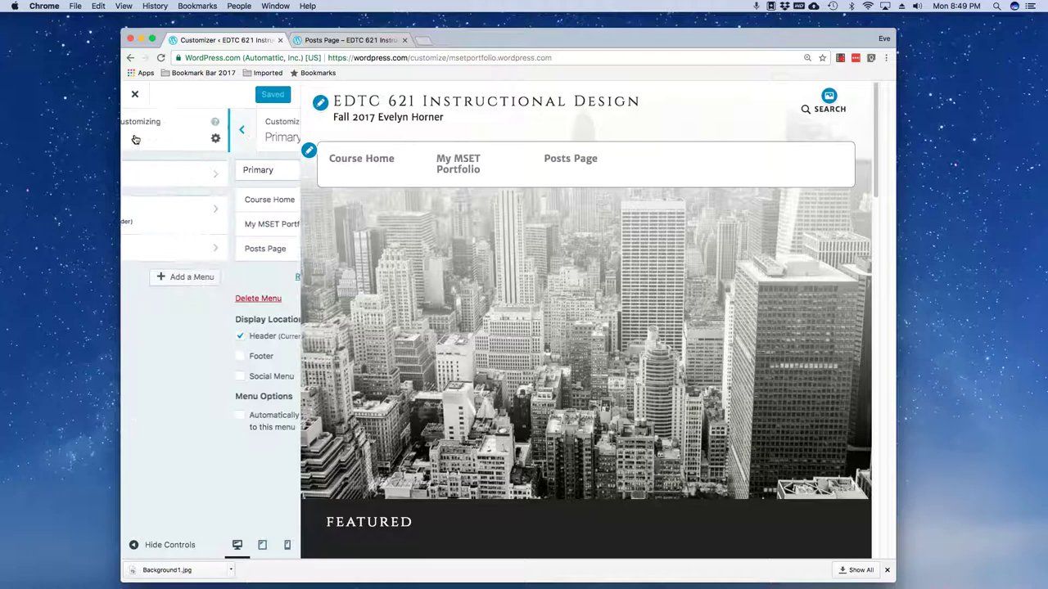
pyautogui.click(135, 137)
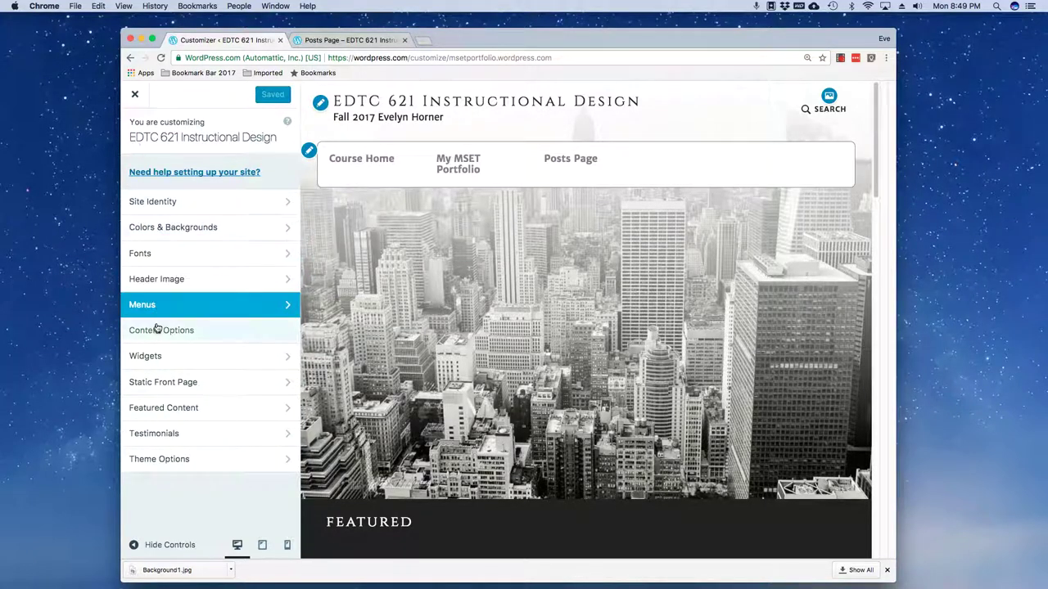
# Step: Check the Content Options and Featured Content sections of the Customizer
pyautogui.click(162, 331)
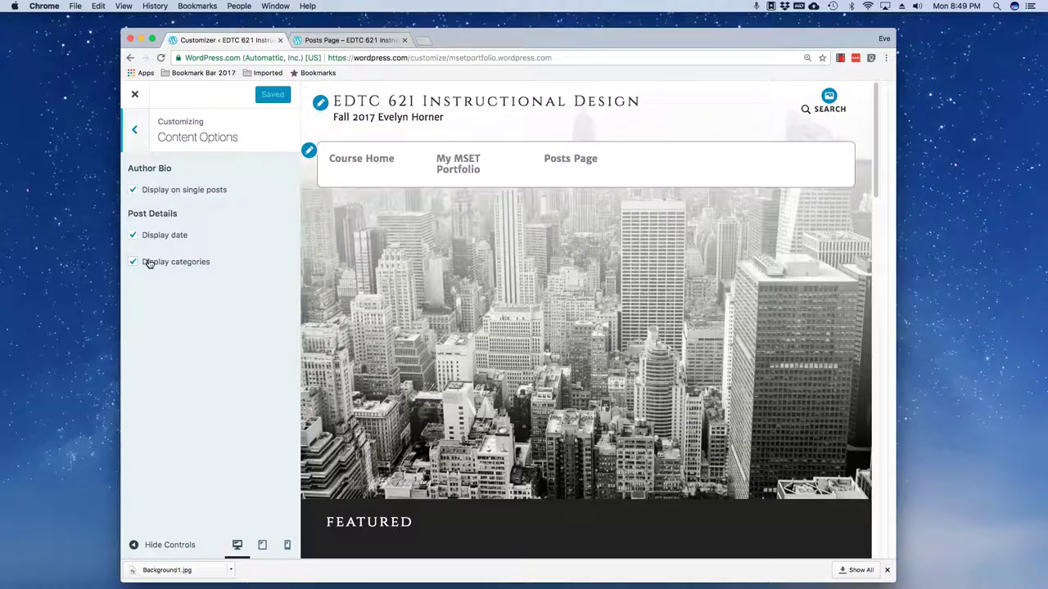
pyautogui.click(143, 138)
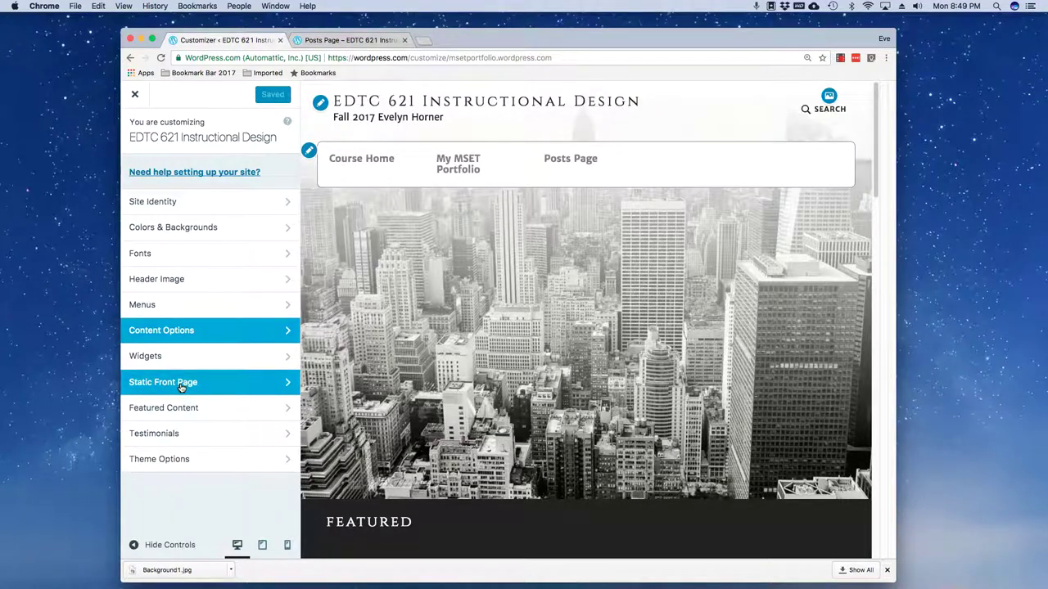
pyautogui.click(178, 407)
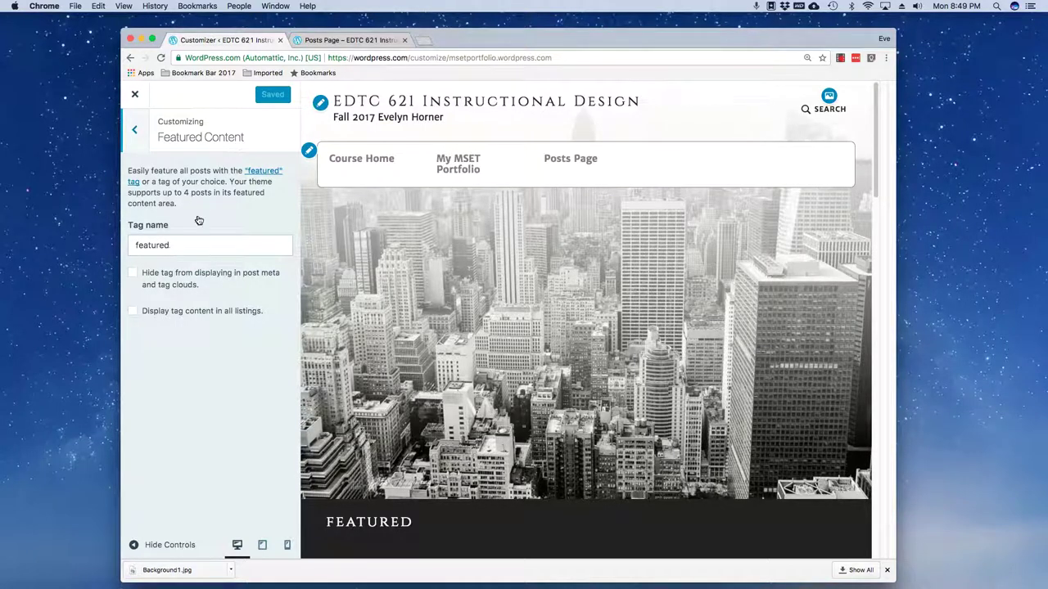
pyautogui.click(135, 135)
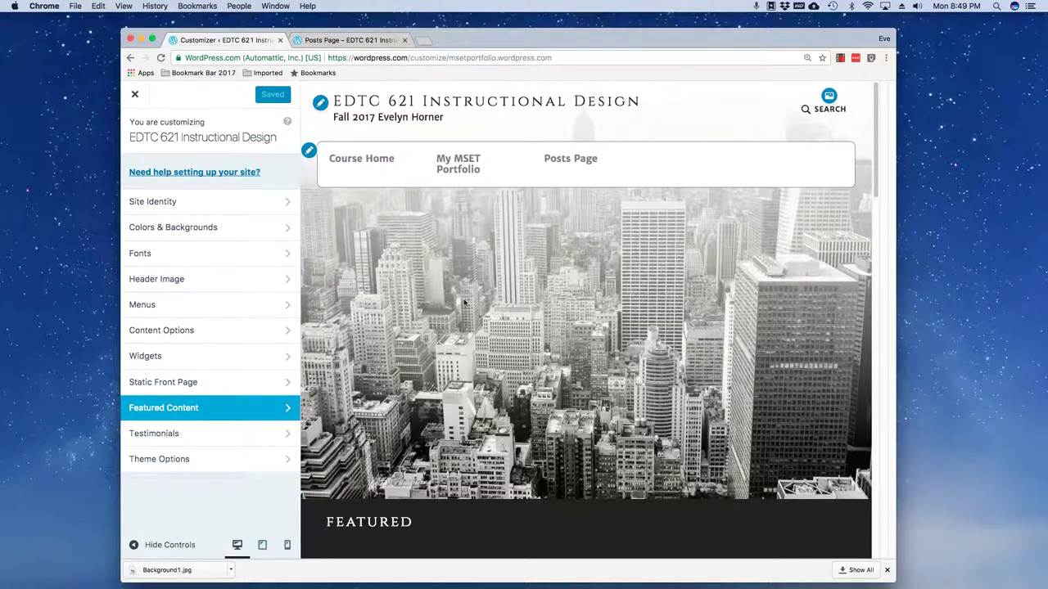
# Step: Reload the live Posts Page, then return to the Customizer
pyautogui.click(356, 40)
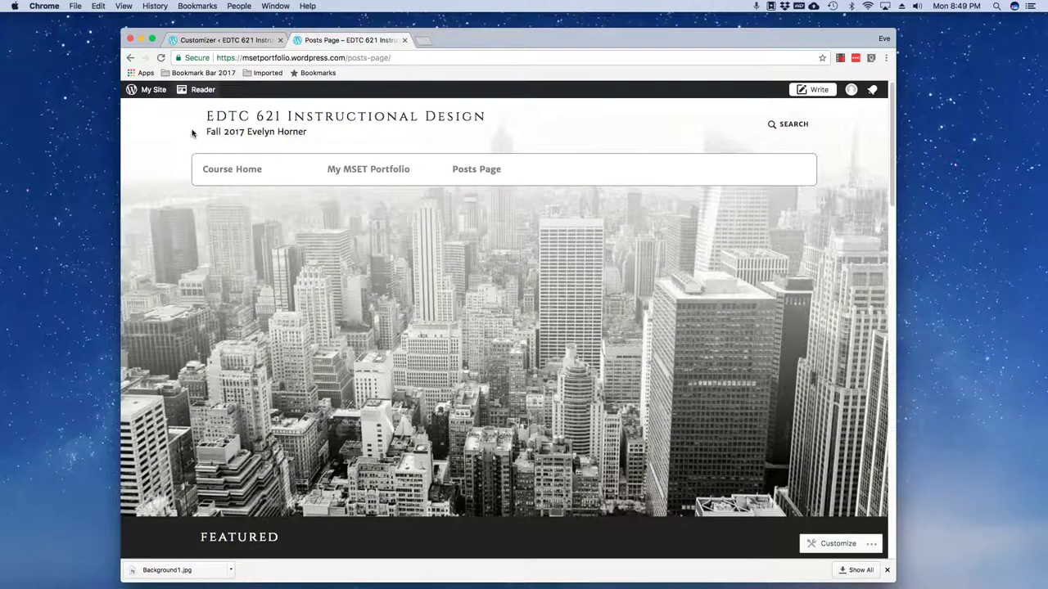
pyautogui.rightClick(162, 124)
pyautogui.click(182, 150)
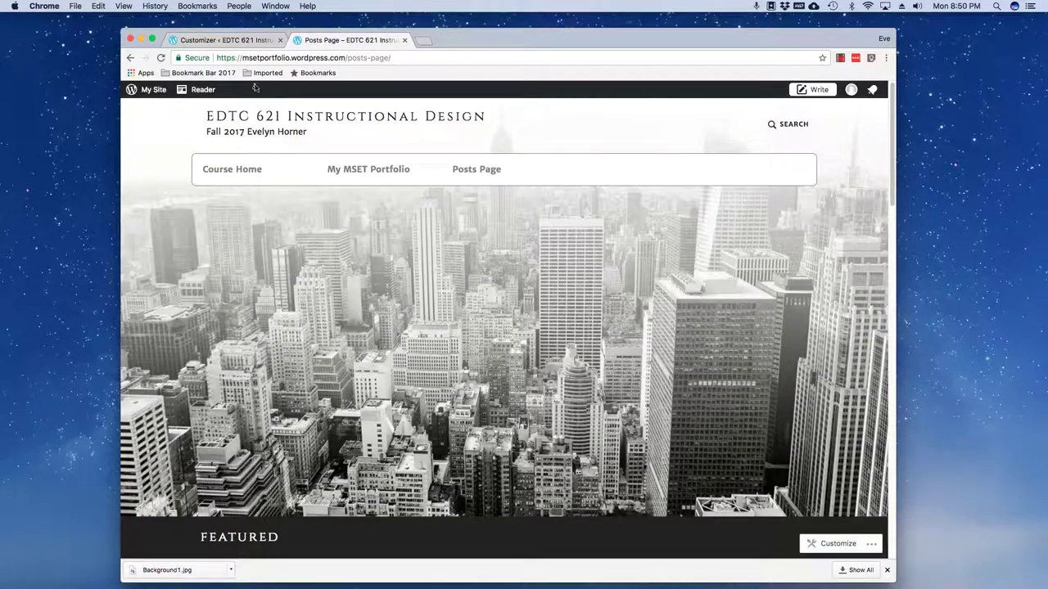
pyautogui.click(234, 40)
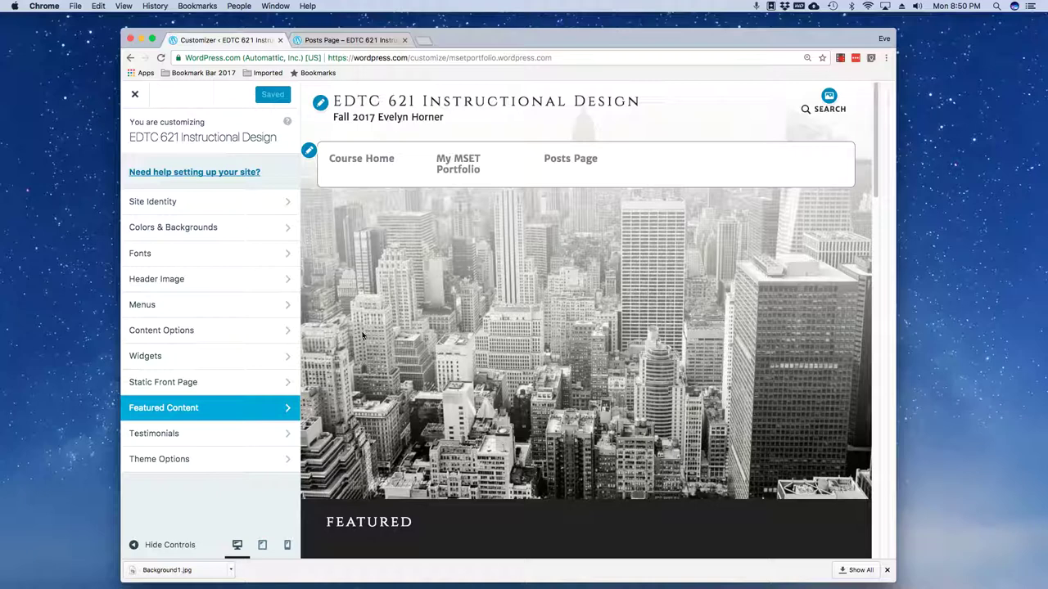
# Step: Glance at Testimonials, then bring up the Theme Options section
pyautogui.click(191, 433)
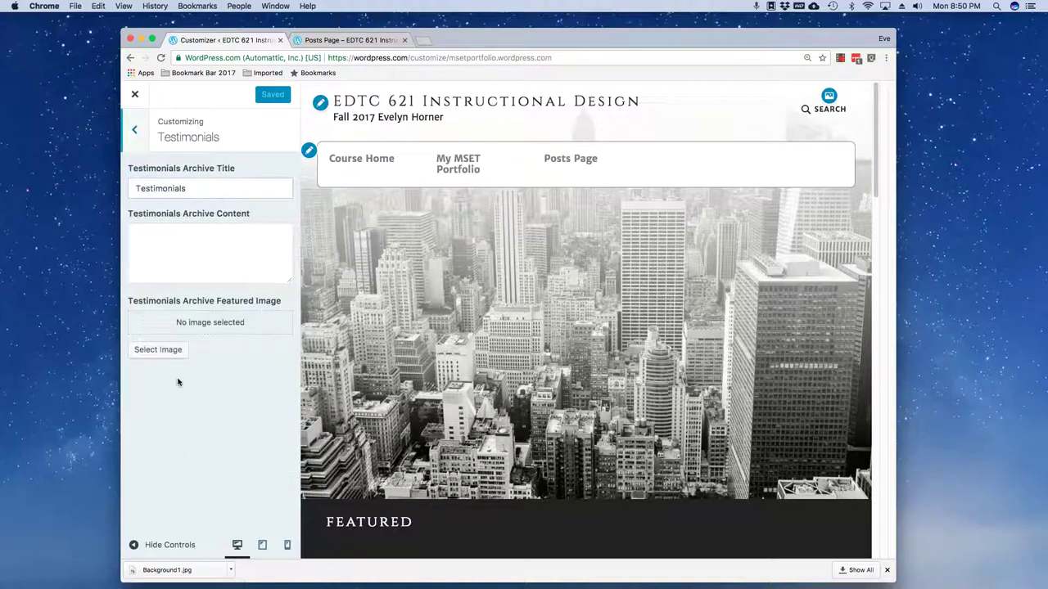
pyautogui.click(134, 135)
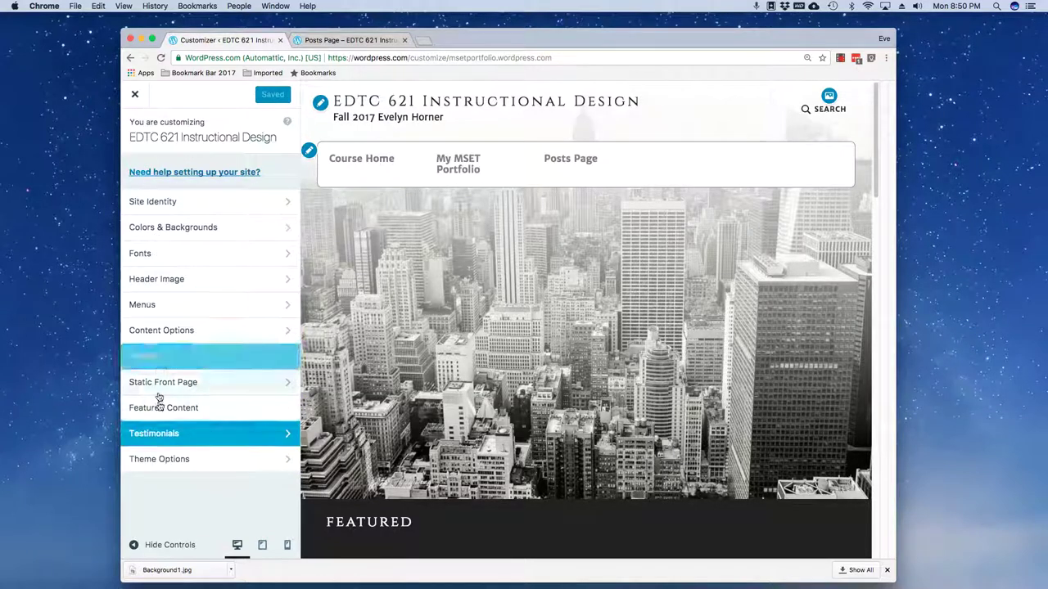
pyautogui.click(157, 462)
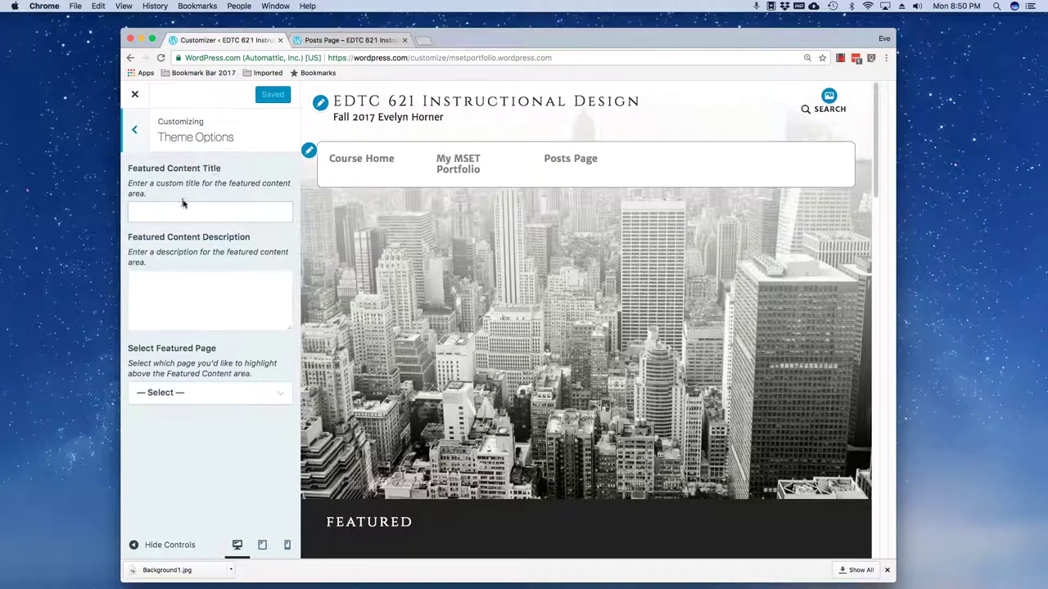
# Step: Enter 'My Main Title' as the Featured Content Title, previewed on the Posts Page
pyautogui.click(178, 209)
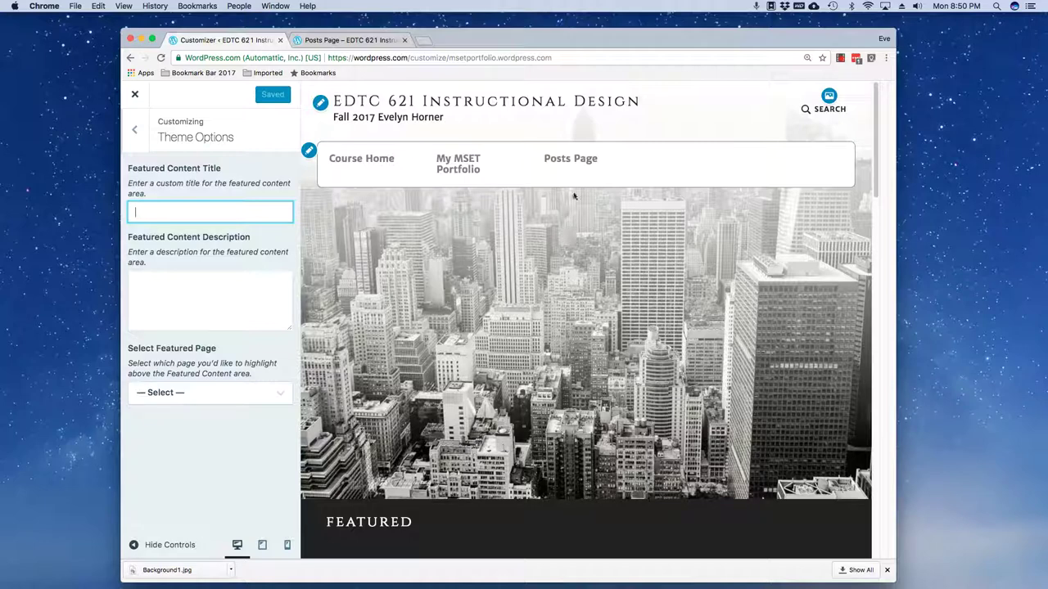
pyautogui.click(567, 164)
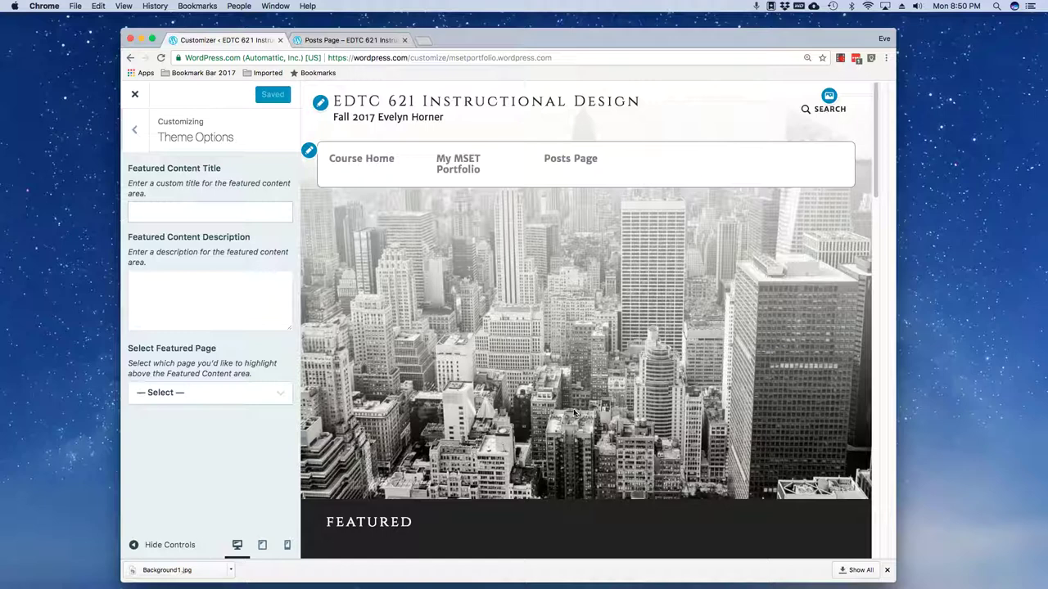
pyautogui.scroll(-4, 575, 414)
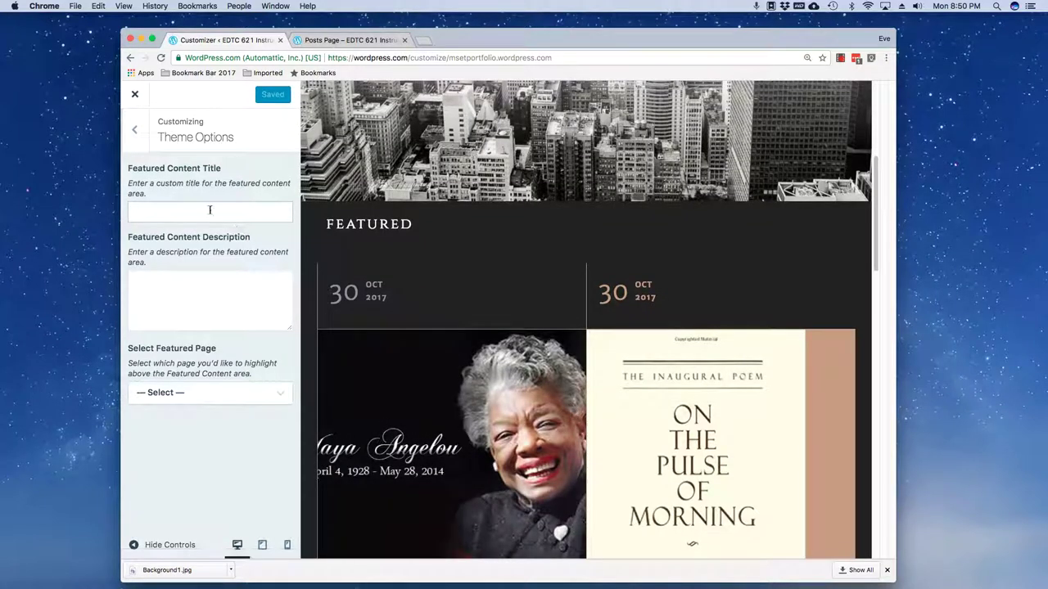
pyautogui.click(209, 211)
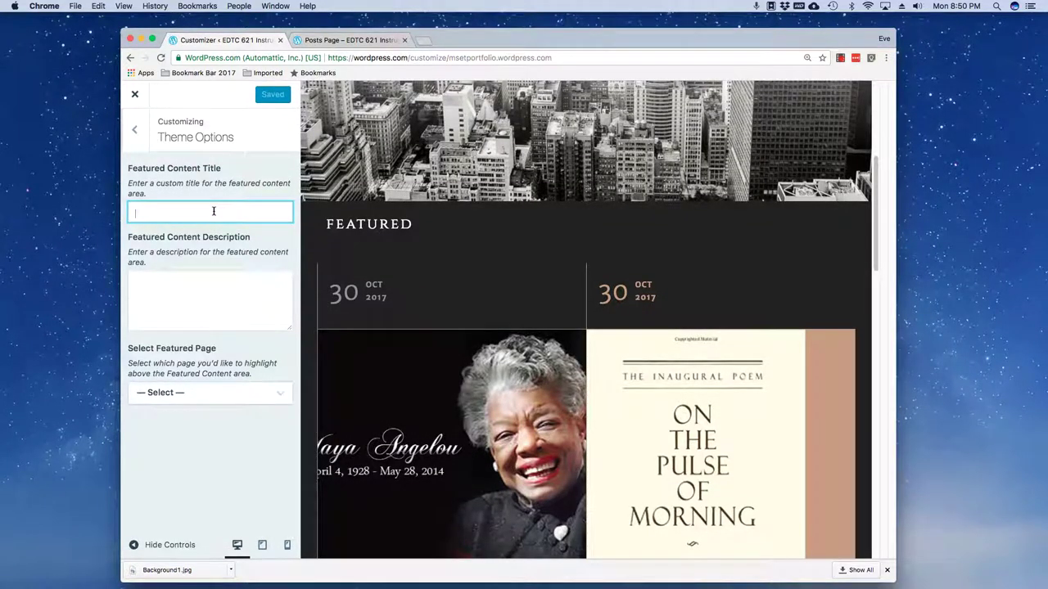
pyautogui.write('My Main ')
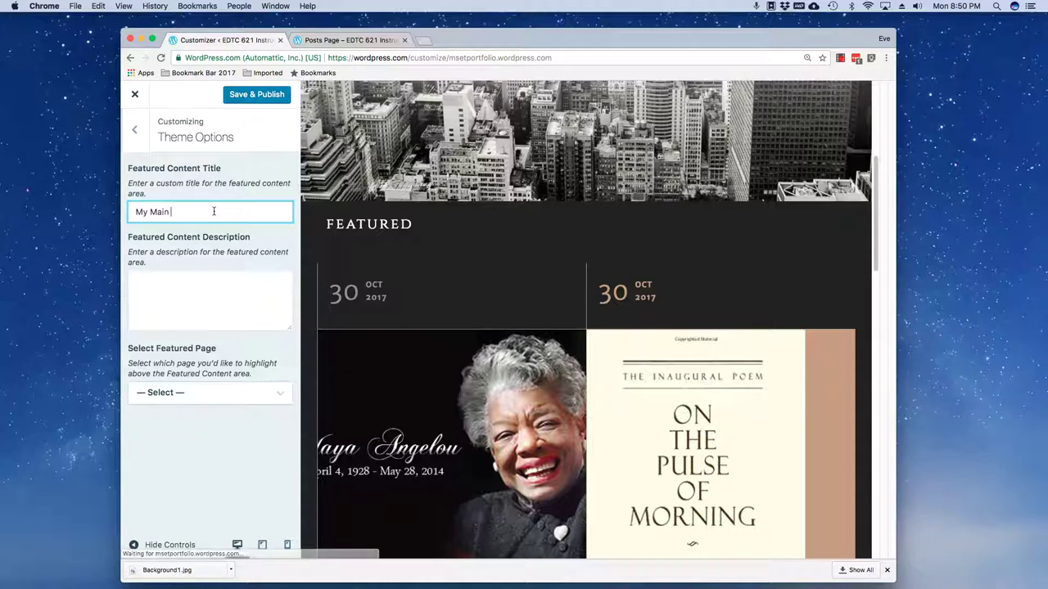
pyautogui.write('Title')
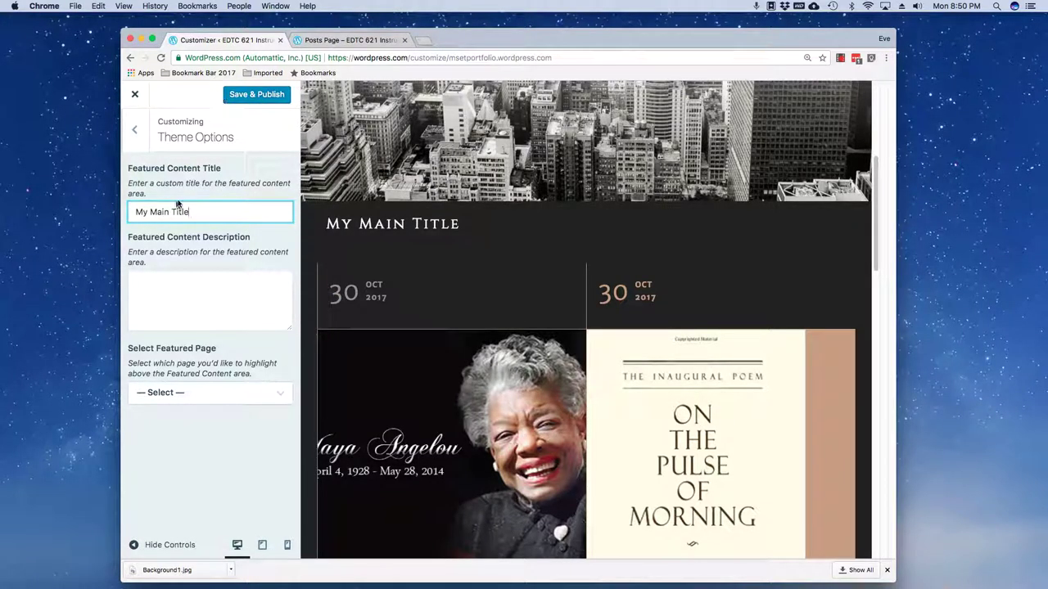
pyautogui.moveTo(323, 225); pyautogui.dragTo(456, 224)
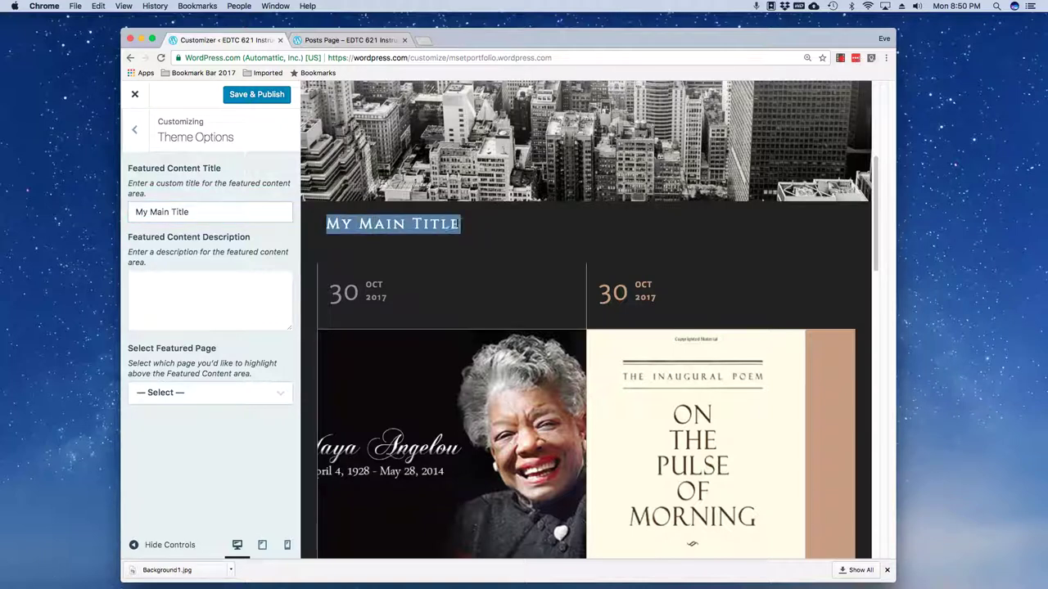
# Step: Add the description 'This is a description' and save and publish the changes
pyautogui.click(222, 289)
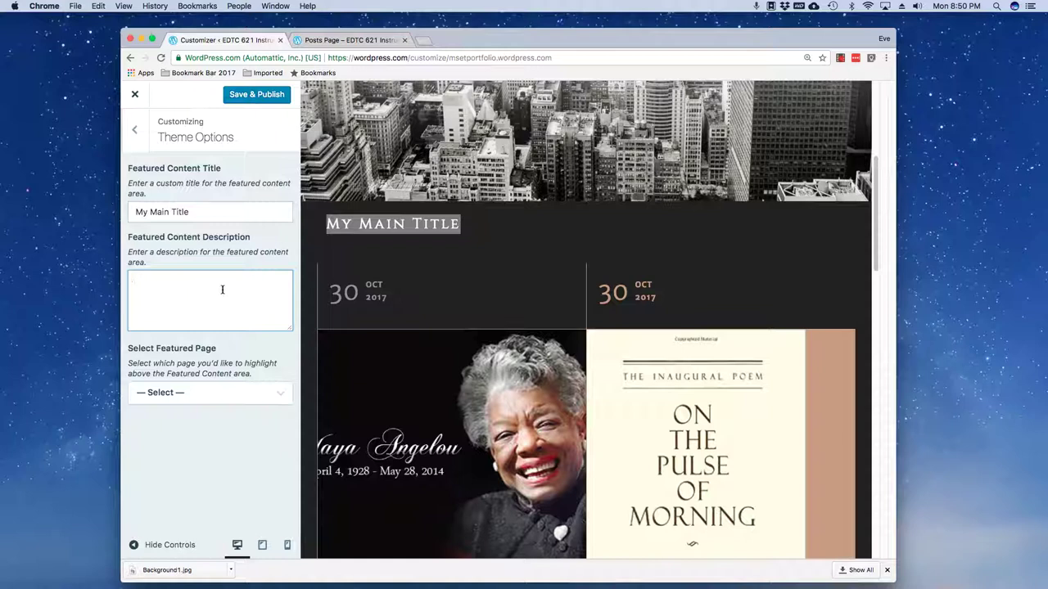
pyautogui.write('This is a des')
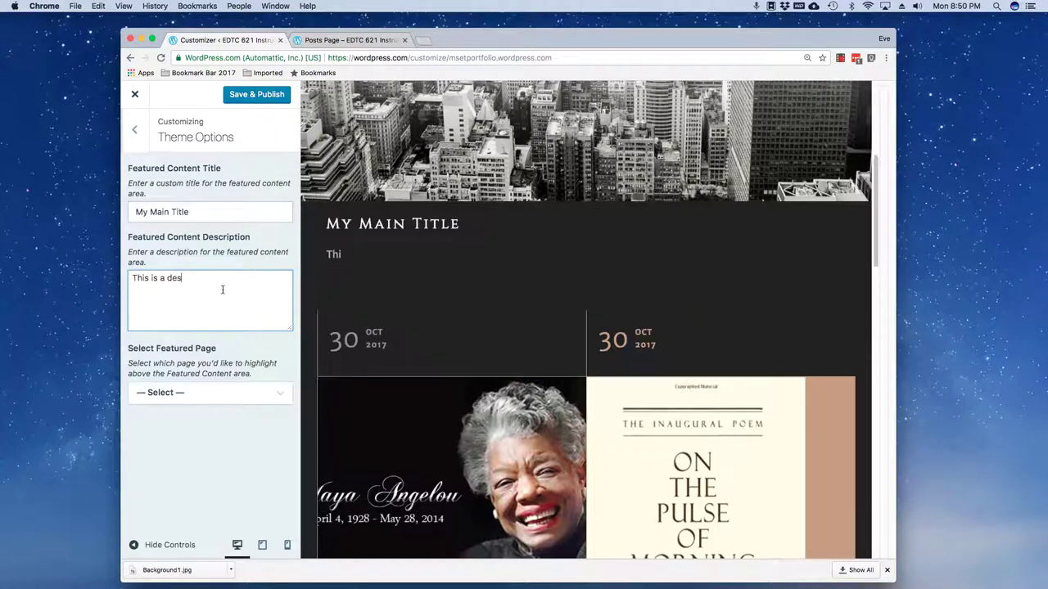
pyautogui.write('criptions')
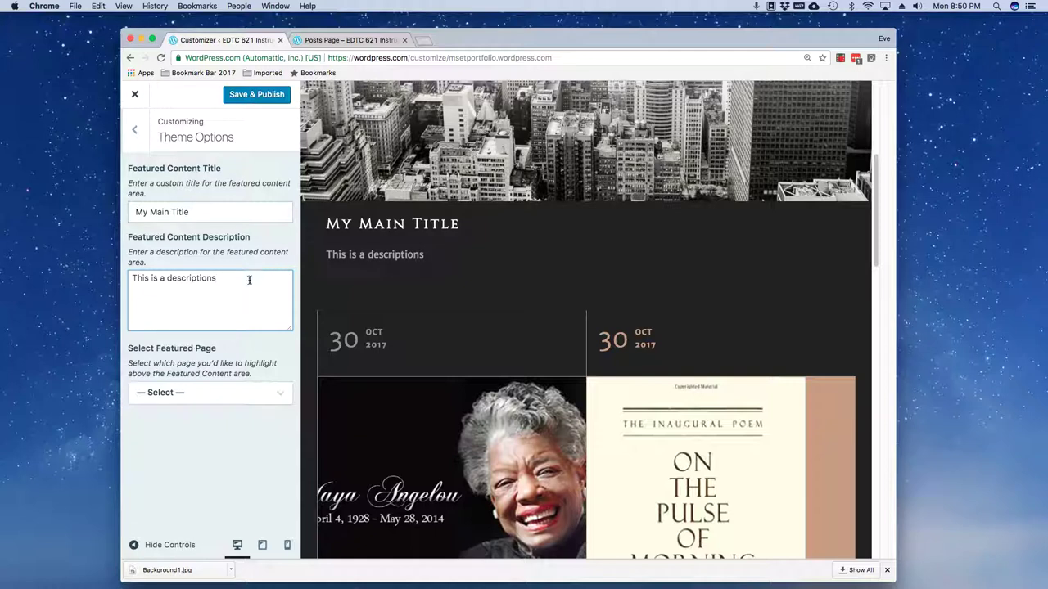
pyautogui.press('BackSpace')
pyautogui.click(244, 96)
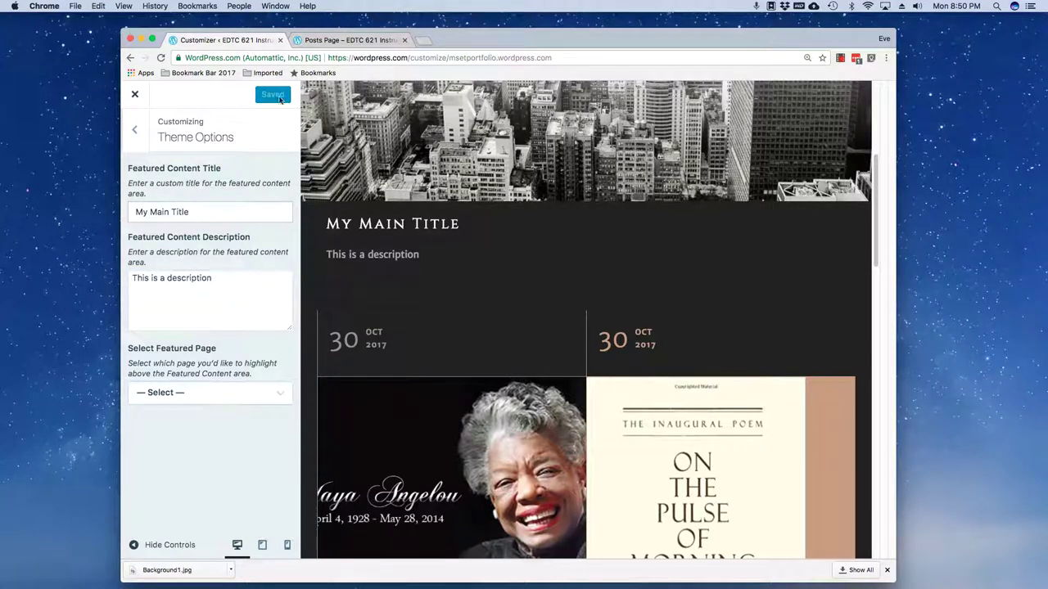
pyautogui.click(346, 39)
# Step: Reload the Posts Page, check the 'My Main Title' featured area, then go to Course Home
pyautogui.rightClick(161, 154)
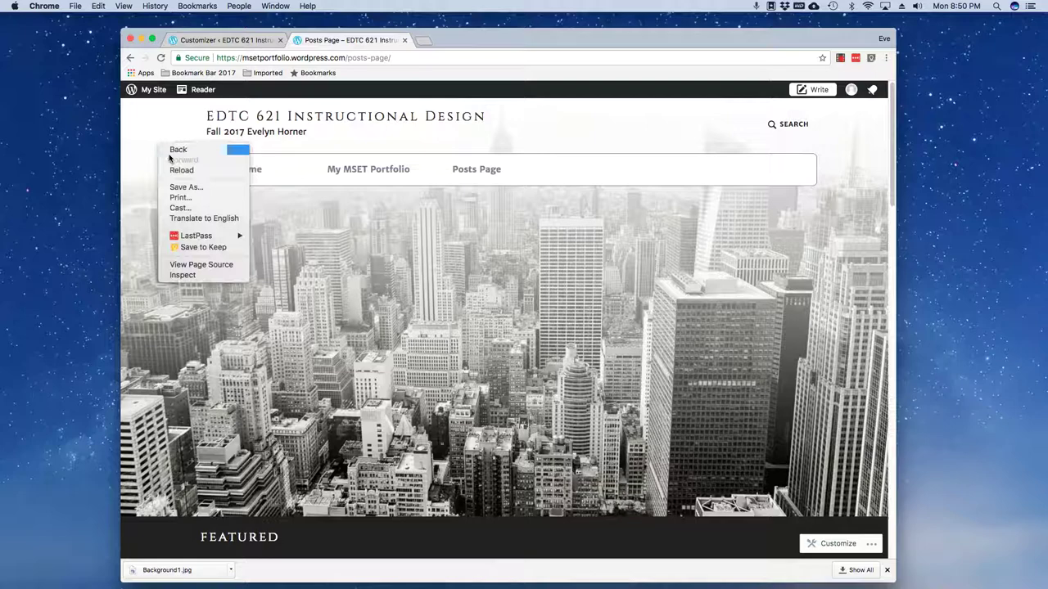
pyautogui.click(176, 171)
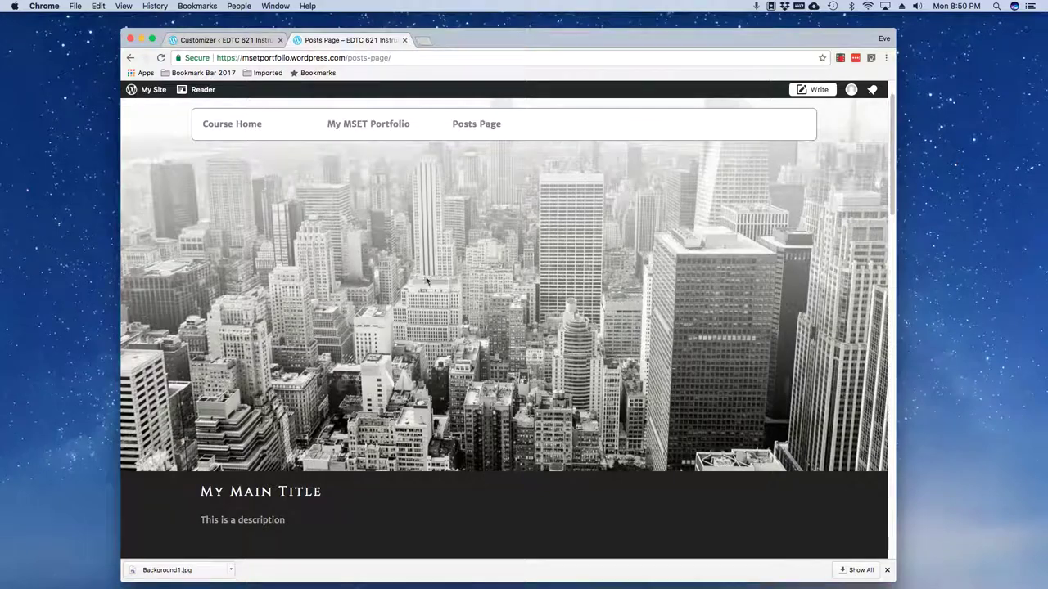
pyautogui.scroll(-4, 367, 400)
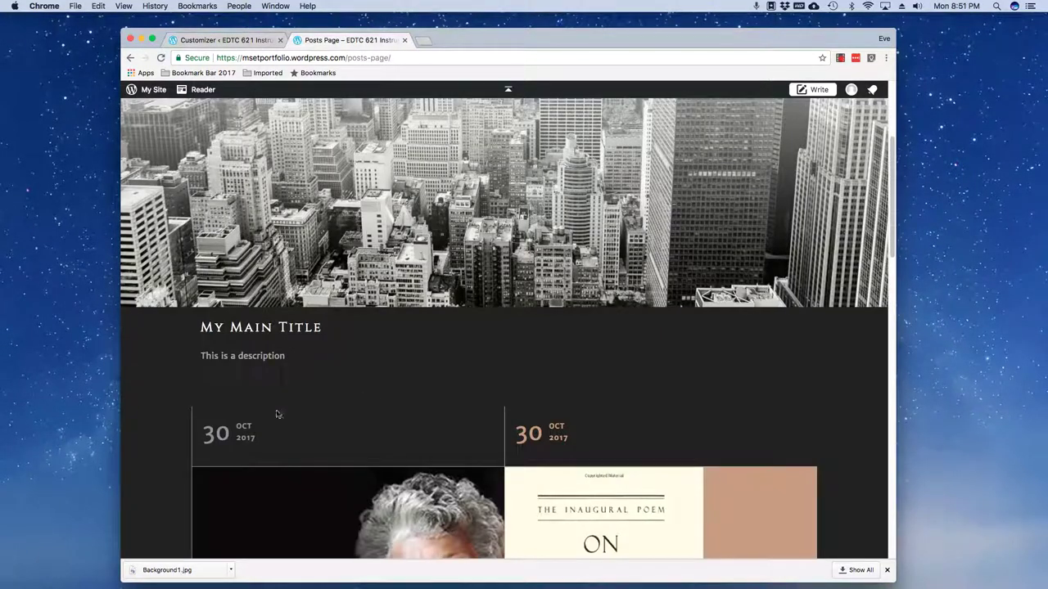
pyautogui.scroll(2, 250, 429)
pyautogui.scroll(-6, 257, 430)
pyautogui.scroll(-5, 256, 429)
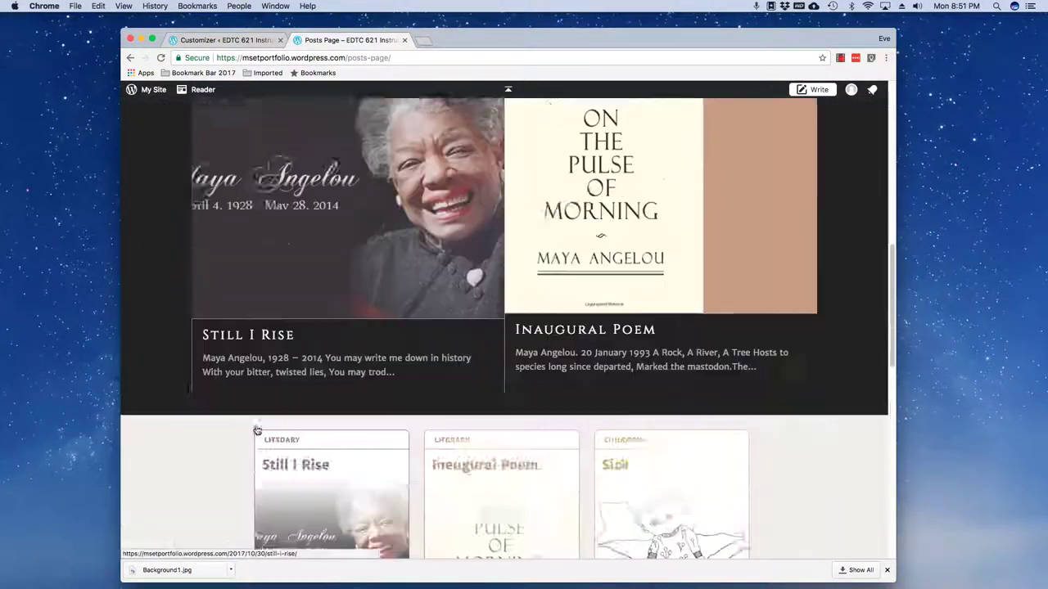
pyautogui.scroll(3, 256, 429)
pyautogui.scroll(10, 256, 428)
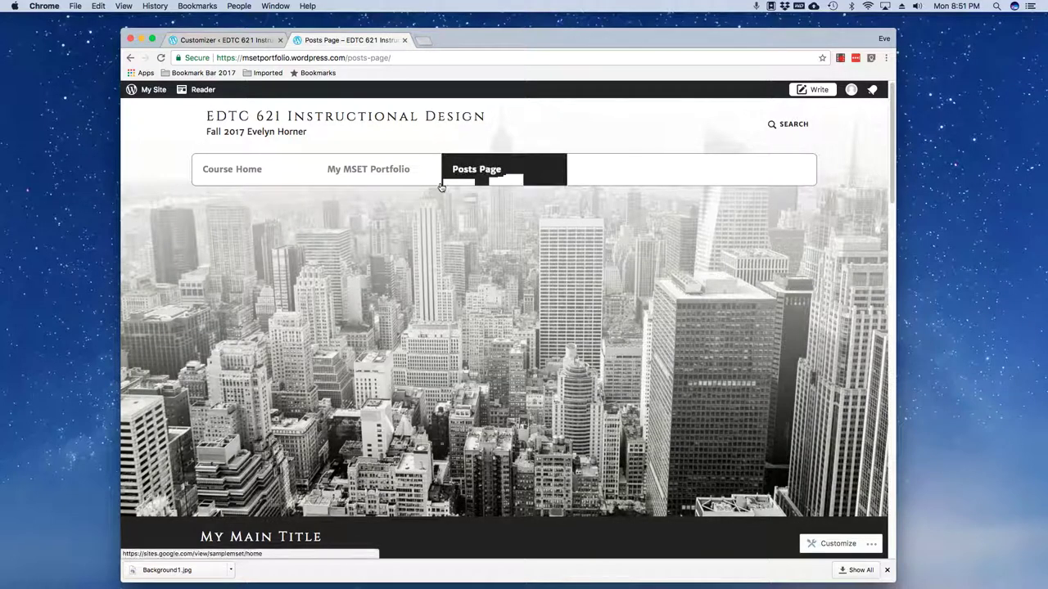
pyautogui.click(214, 171)
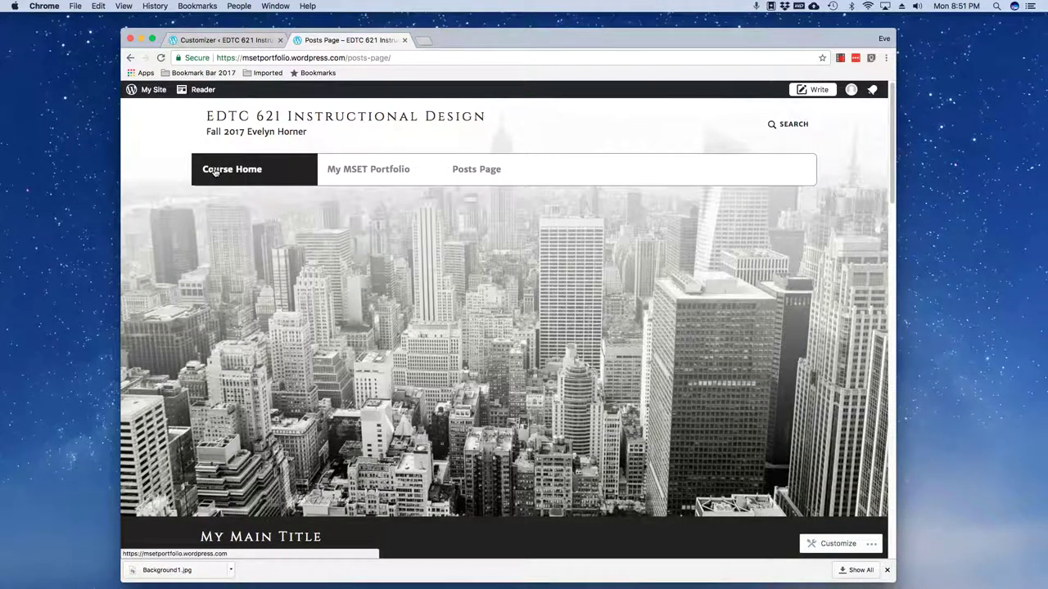